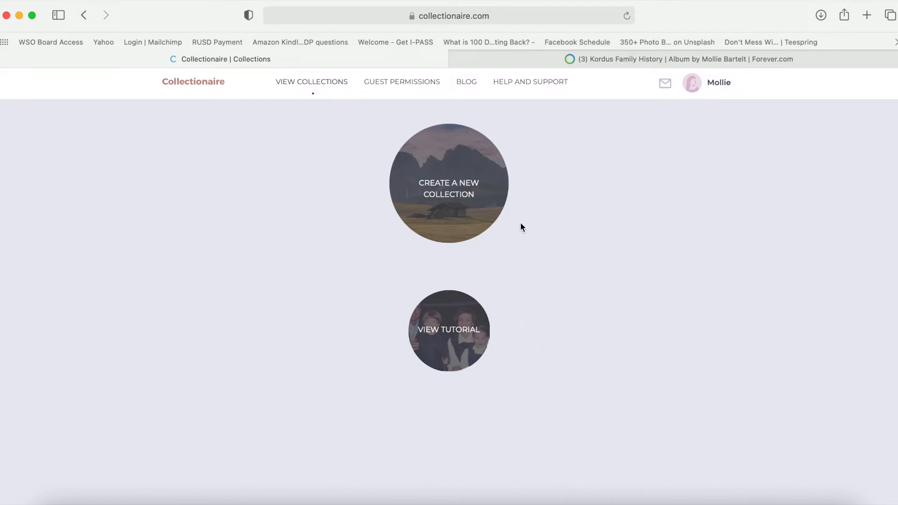
Create a new collection with the Family Tree Structure and choose to import it from a GEDCOM file.
left_click(448, 198)
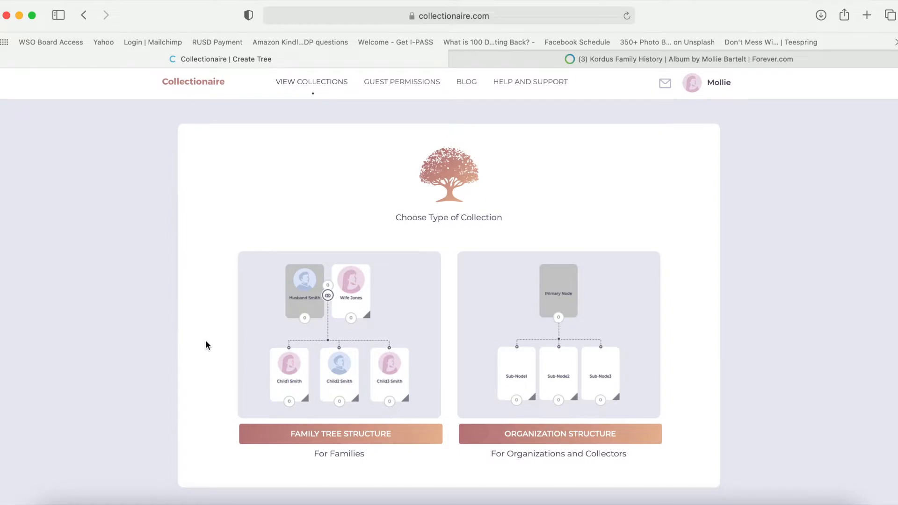
scroll(206, 345, "down", 3)
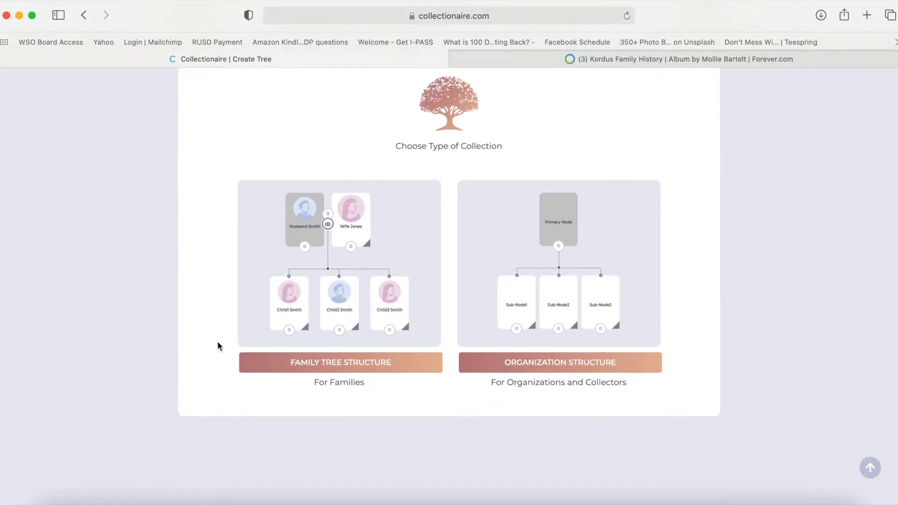
left_click(348, 367)
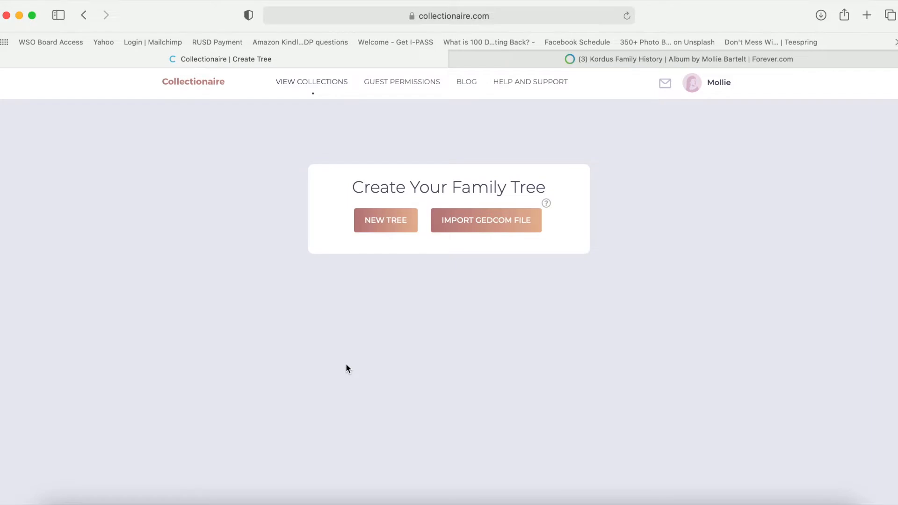
left_click(481, 227)
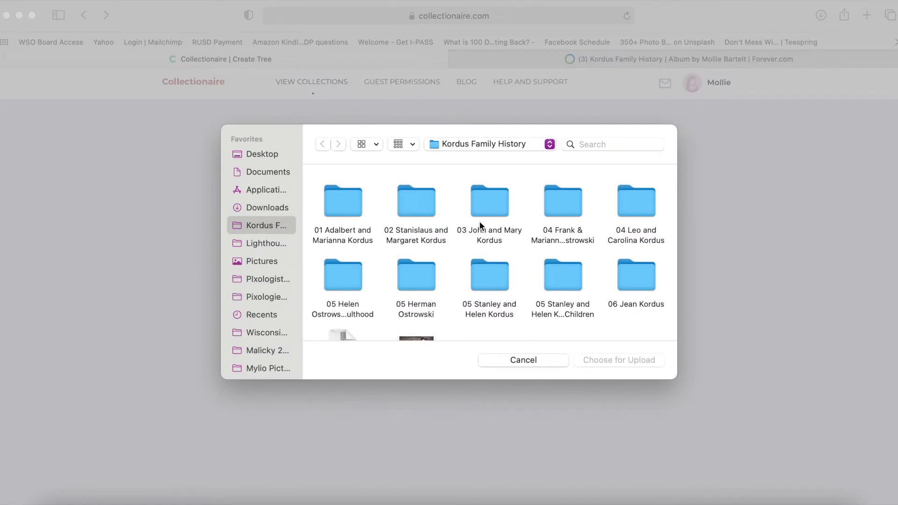
Search the Downloads folder for "ged" and upload the family tree .ged file to build the collection.
left_click(267, 206)
left_click(623, 142)
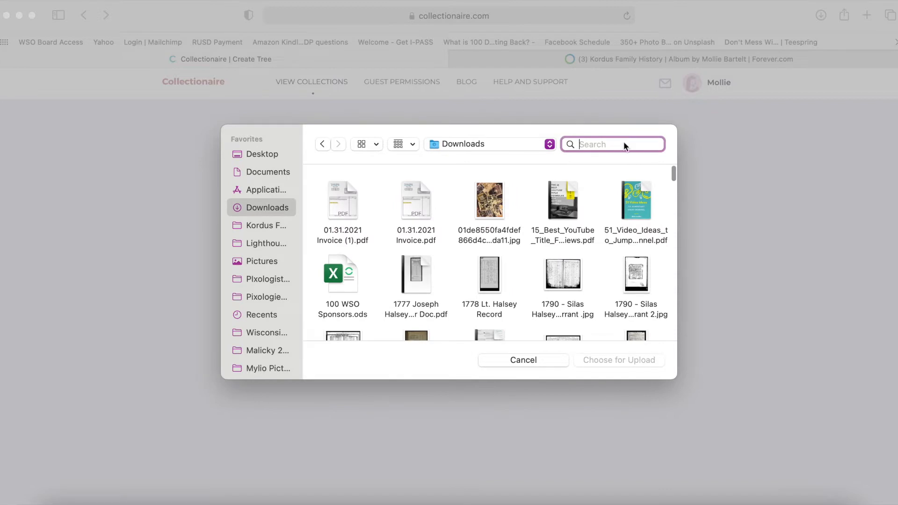
type("ged")
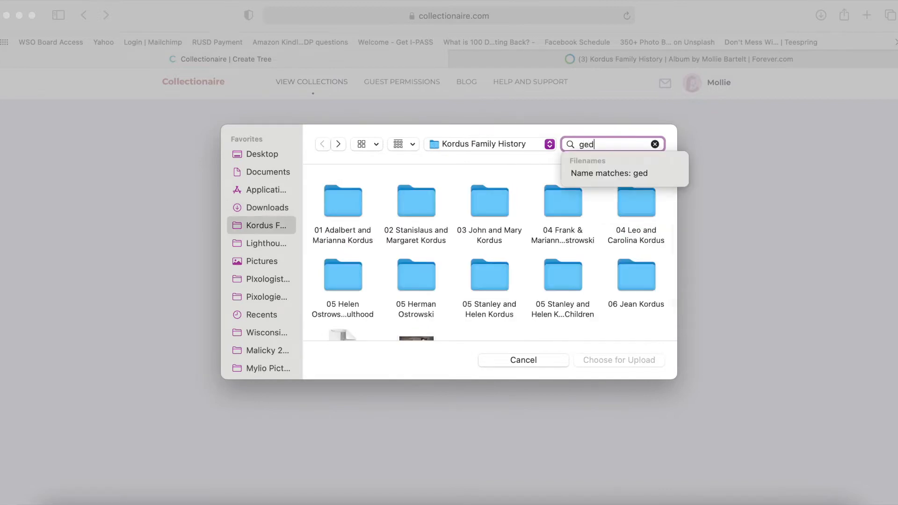
left_click(434, 175)
scroll(536, 262, "down", 5)
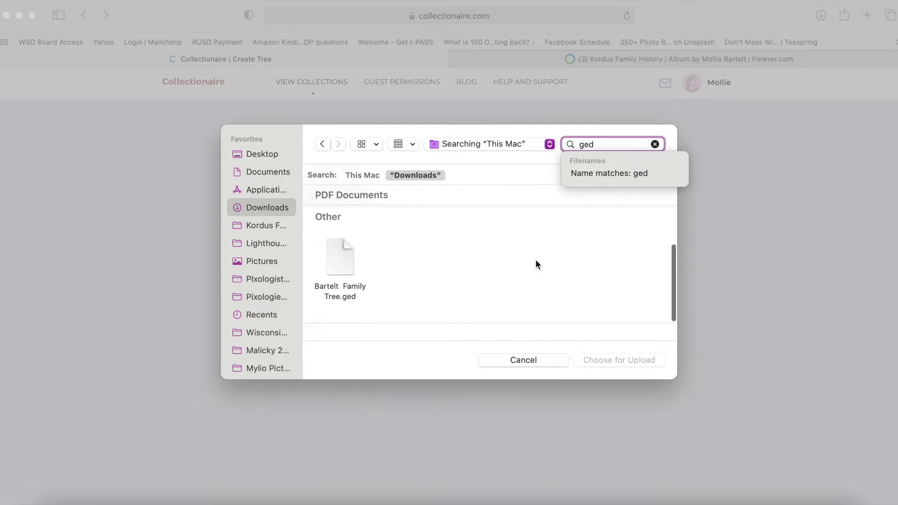
left_click(333, 274)
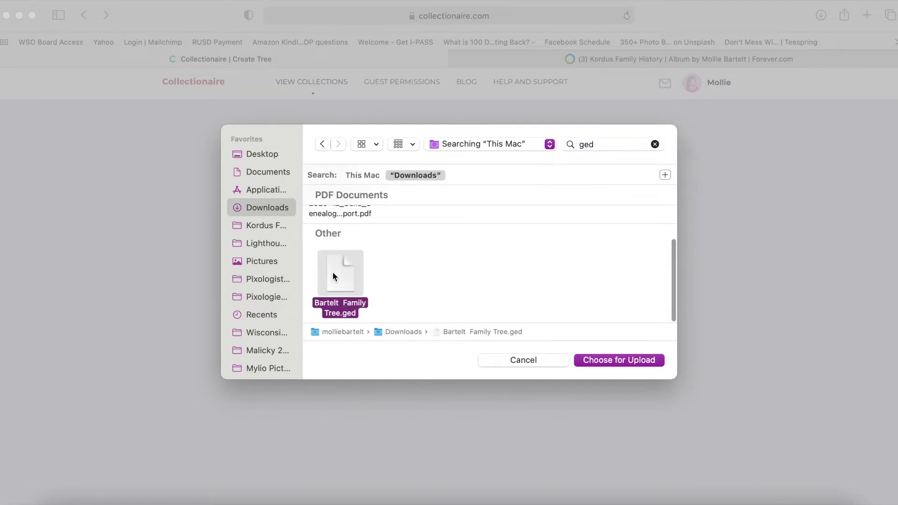
left_click(610, 361)
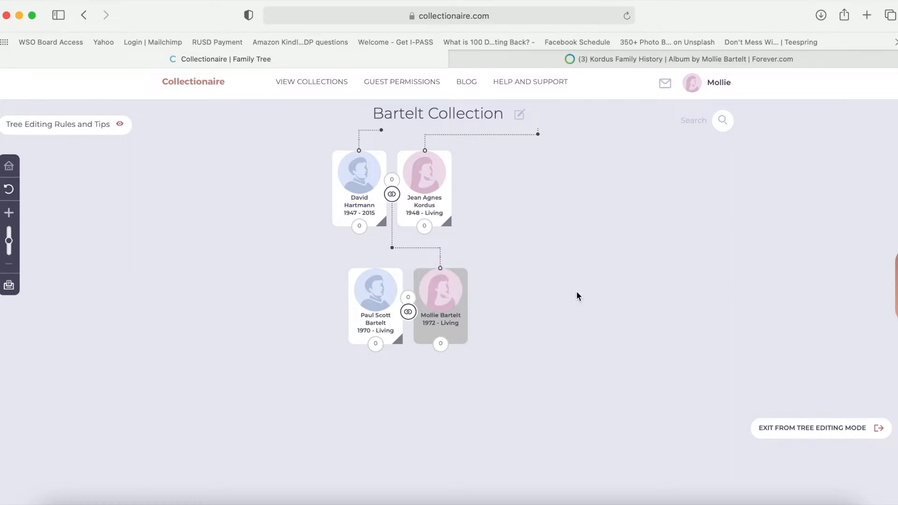
Expand the maternal line from the home person's mother up to the great-grandmother's parents and show the great-grandmother's children.
left_click(449, 224)
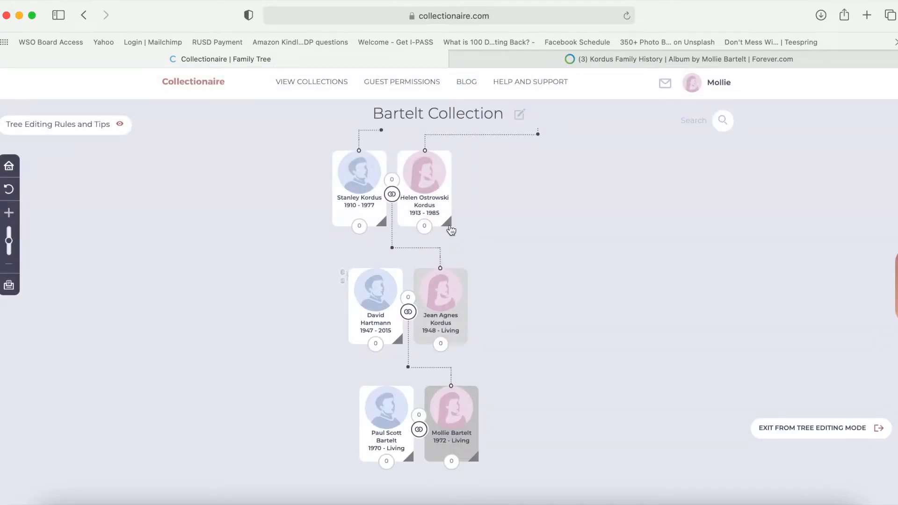
left_click_drag(481, 230, 477, 369)
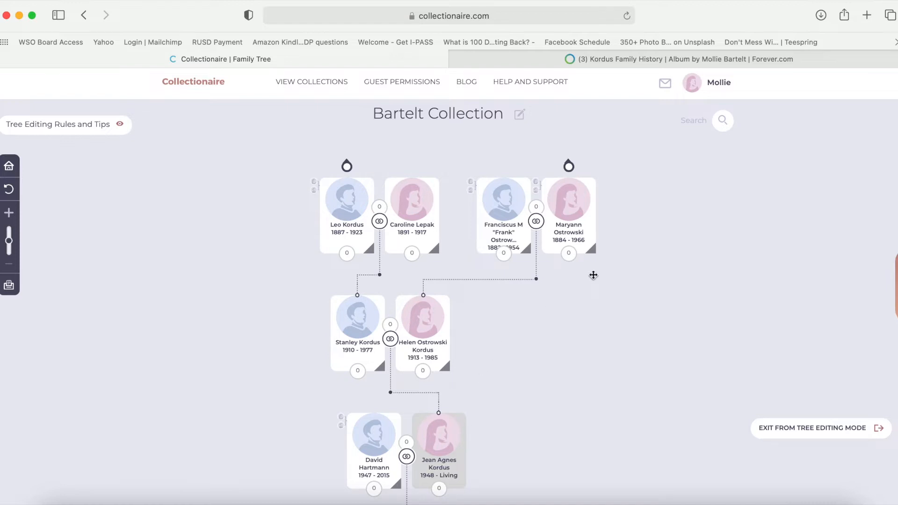
left_click(593, 253)
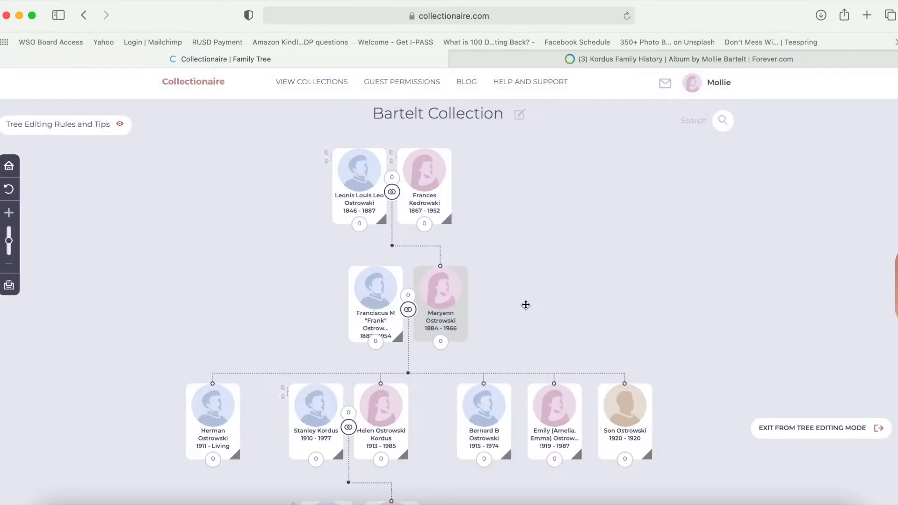
left_click_drag(526, 304, 523, 297)
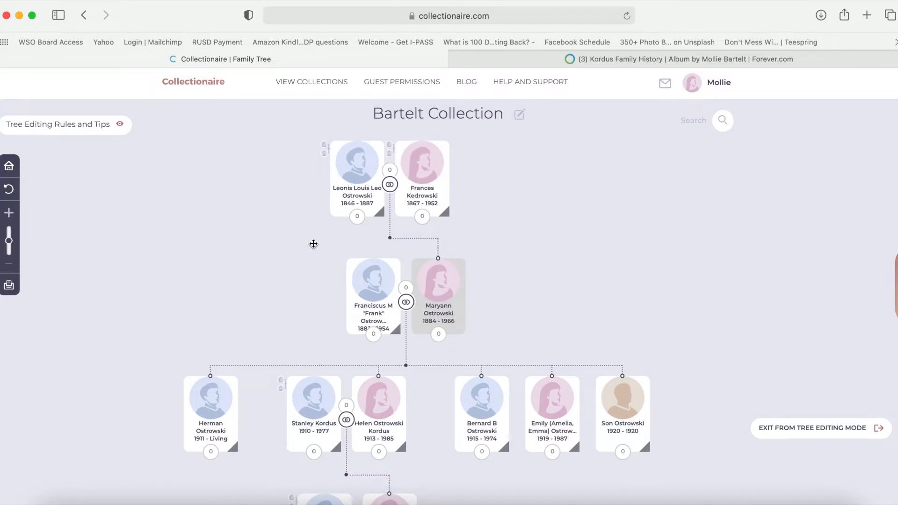
left_click_drag(328, 283, 323, 205)
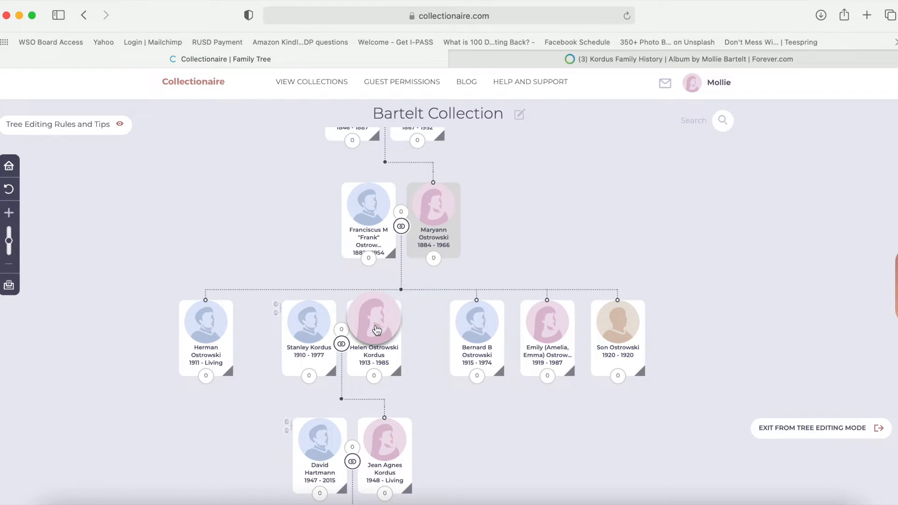
Edit the maternal grandmother's information and upload the grandparents' 0001.jpg photo from their folder as her preview image.
left_click(376, 330)
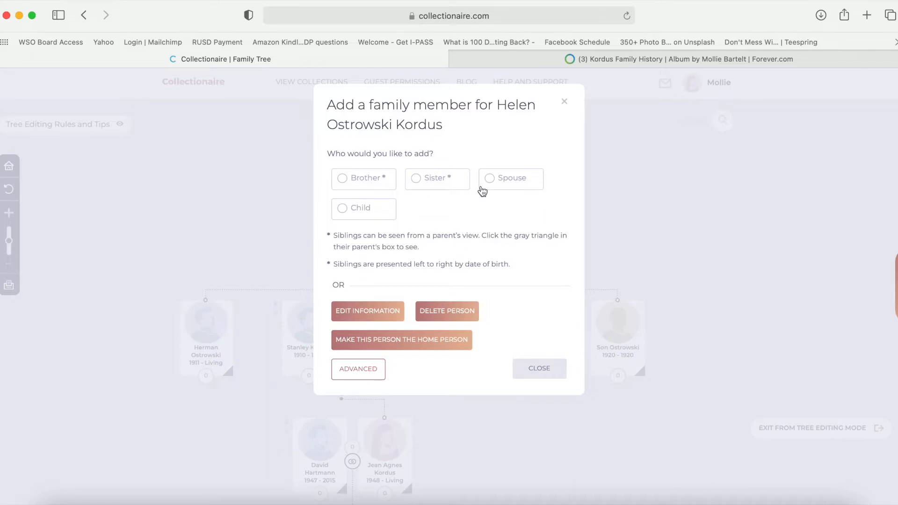
left_click(367, 312)
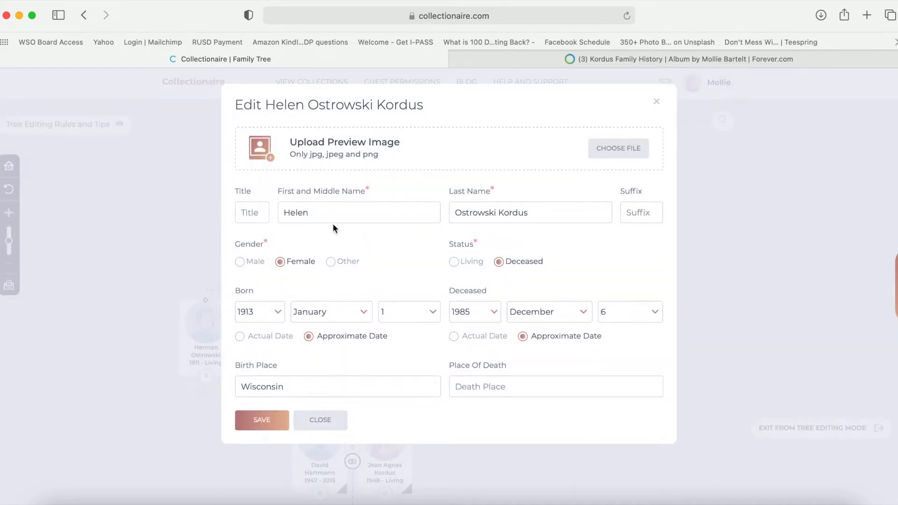
left_click(634, 155)
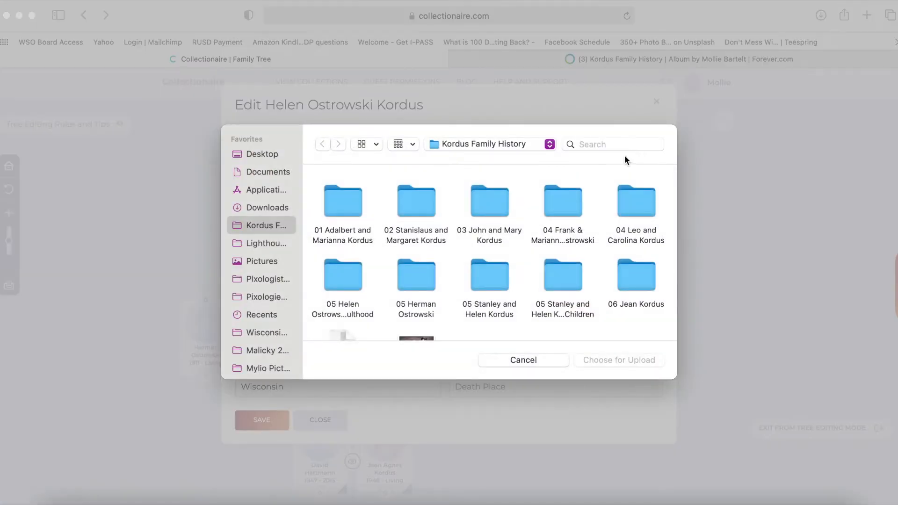
left_click(483, 277)
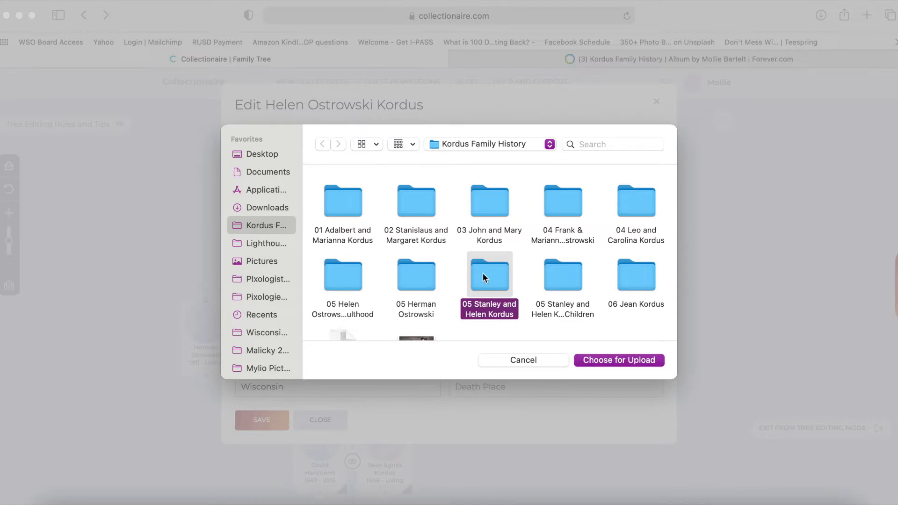
double_click(482, 277)
left_click(350, 208)
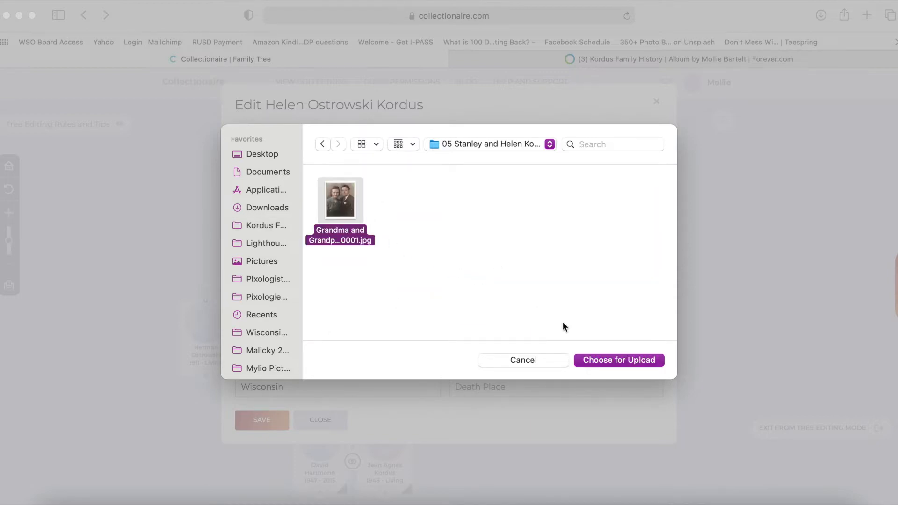
left_click(604, 360)
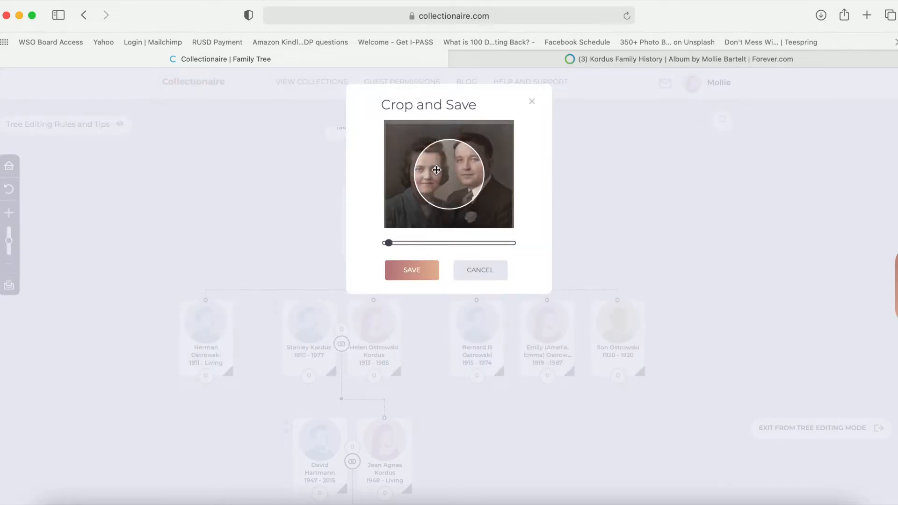
Center the circular crop on the woman's face in the couple's photo and save the crop.
left_click_drag(436, 169, 472, 163)
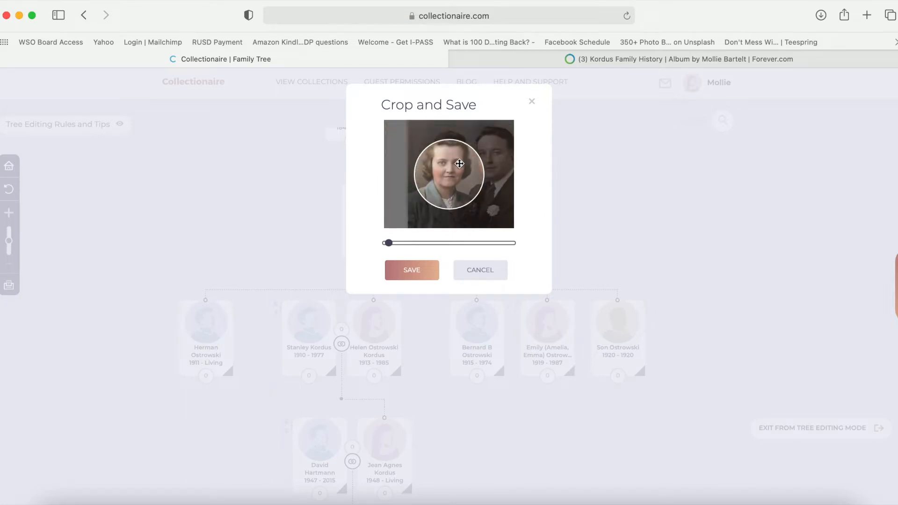
mouse_move(462, 172)
left_mouse_down()
mouse_move(461, 182)
mouse_move(465, 171)
left_mouse_up()
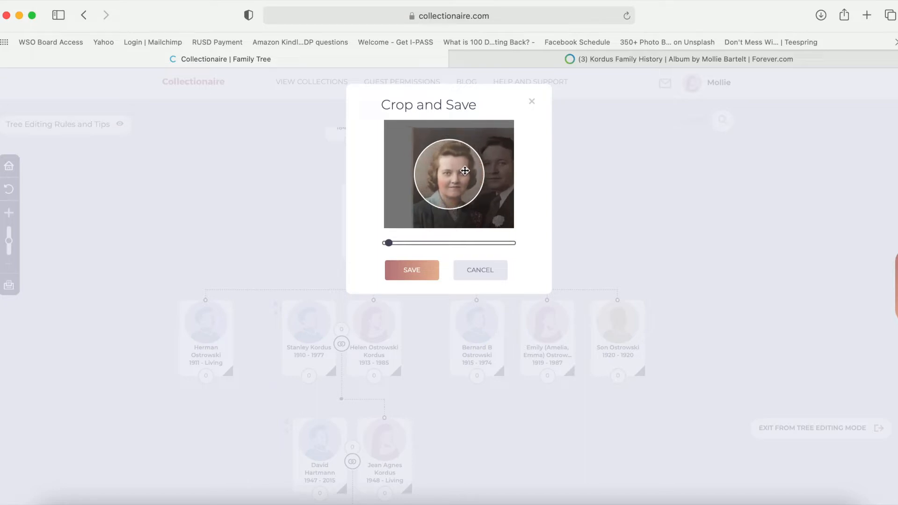
left_click(414, 275)
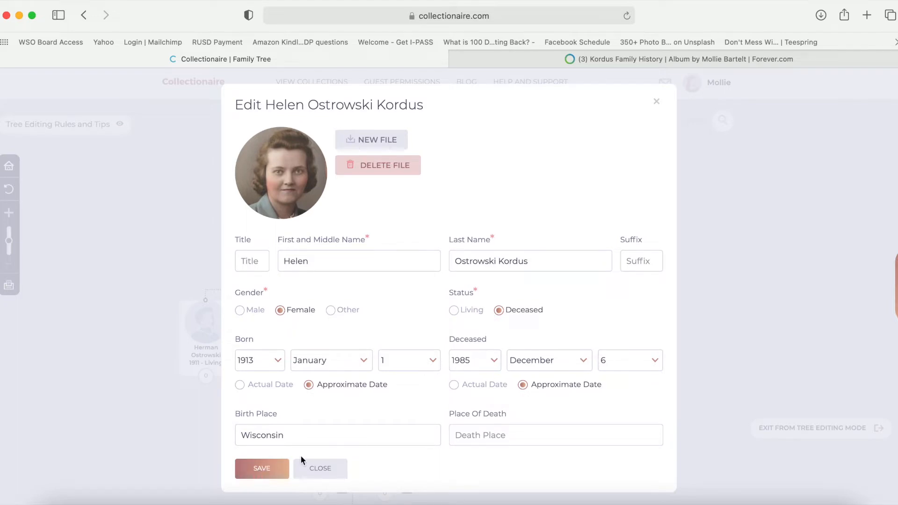
Set the grandmother's place of death to Milwaukee and save her information.
left_click(516, 429)
type("Milwaukee")
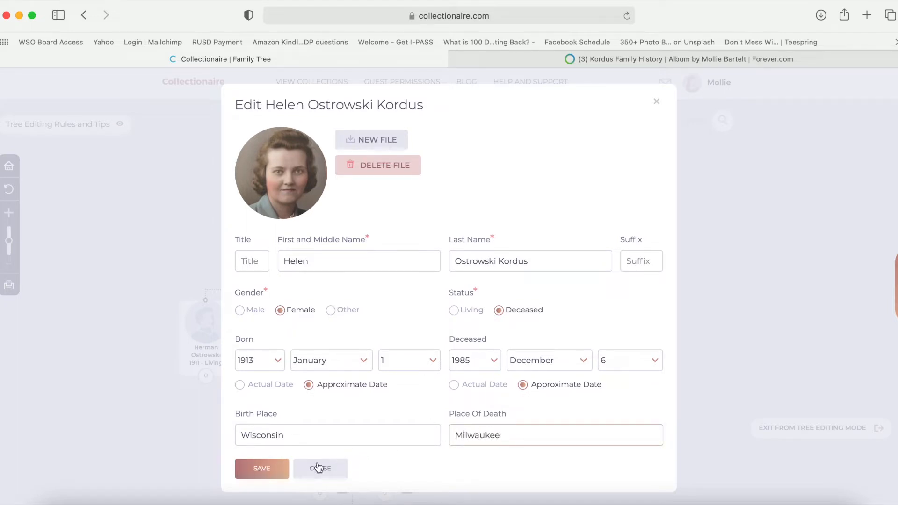
left_click(273, 472)
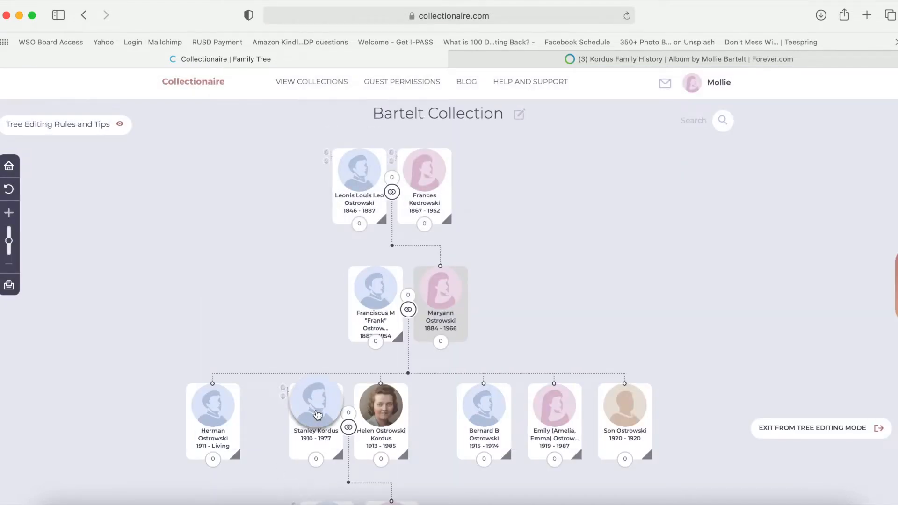
Edit the maternal grandfather's information and upload the same grandparents' 0001.jpg photo as his preview image.
left_click(312, 423)
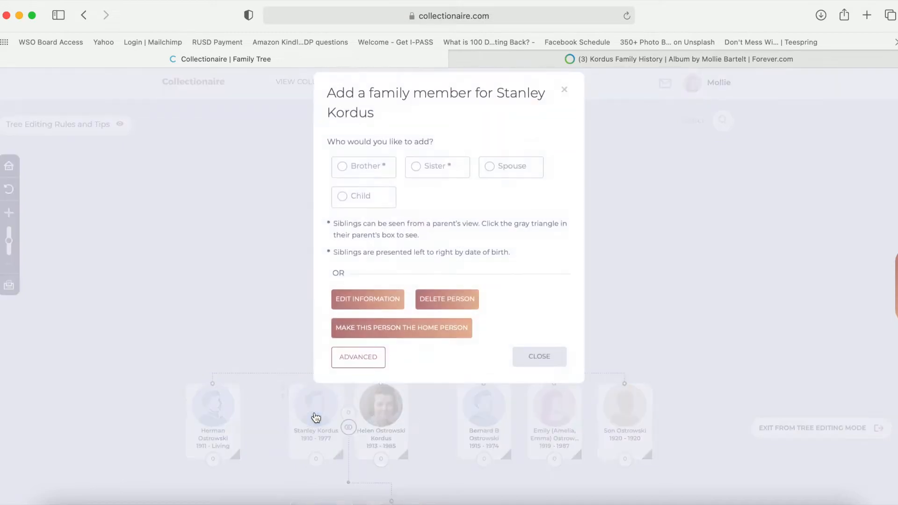
left_click(366, 312)
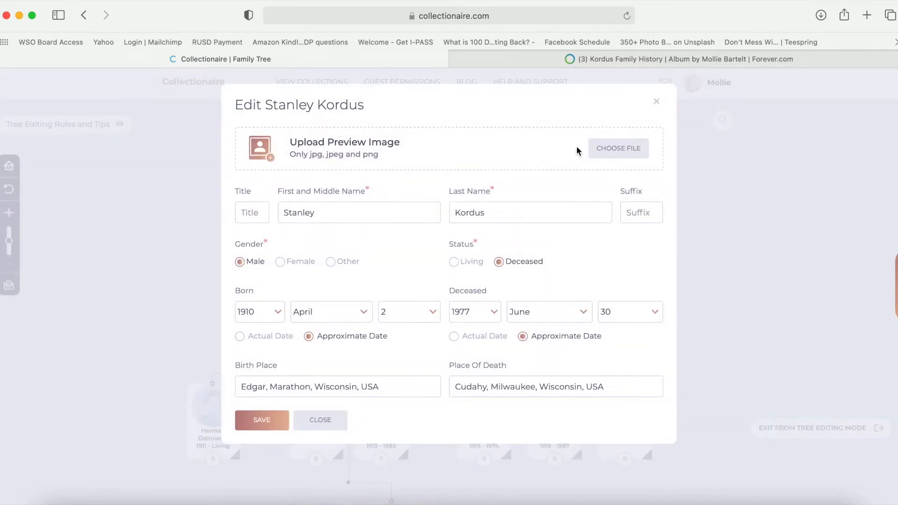
left_click(605, 148)
left_click(340, 208)
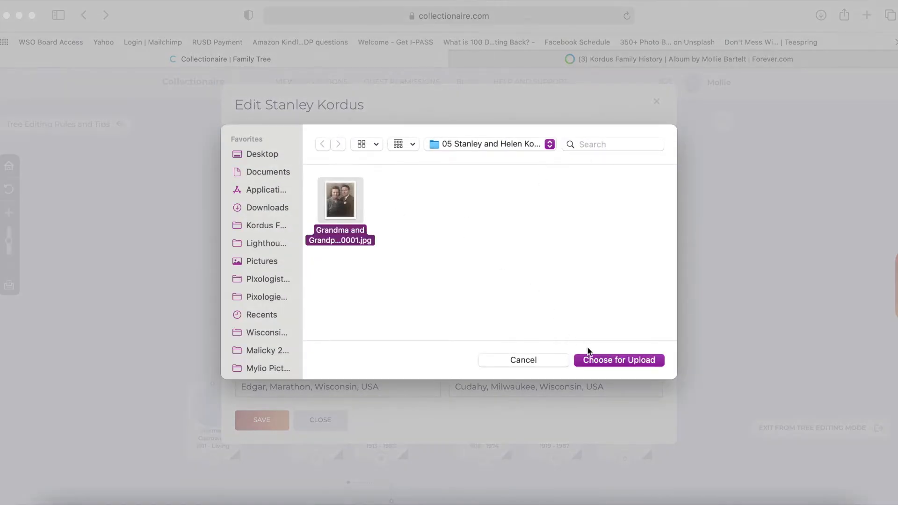
left_click(603, 361)
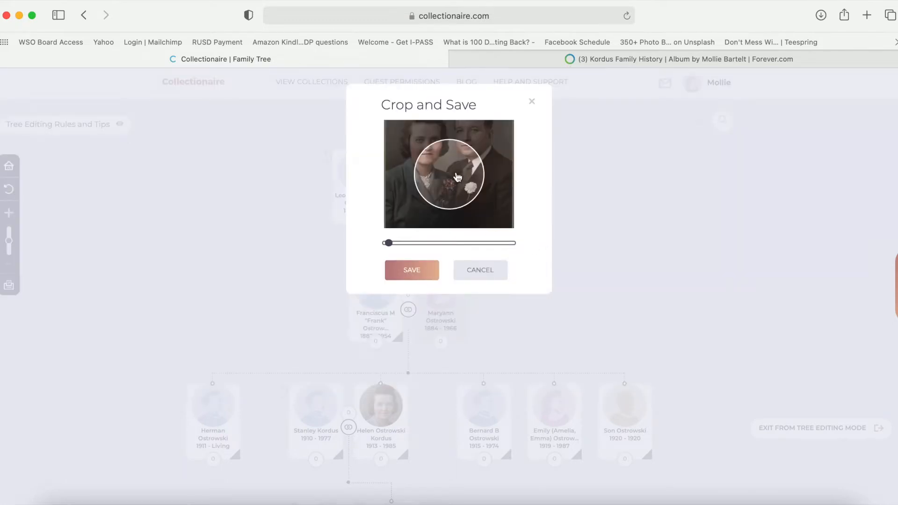
Zoom the photo slightly, center the circular crop on the man's face, and save both the crop and the grandfather's information.
left_click_drag(443, 184, 431, 199)
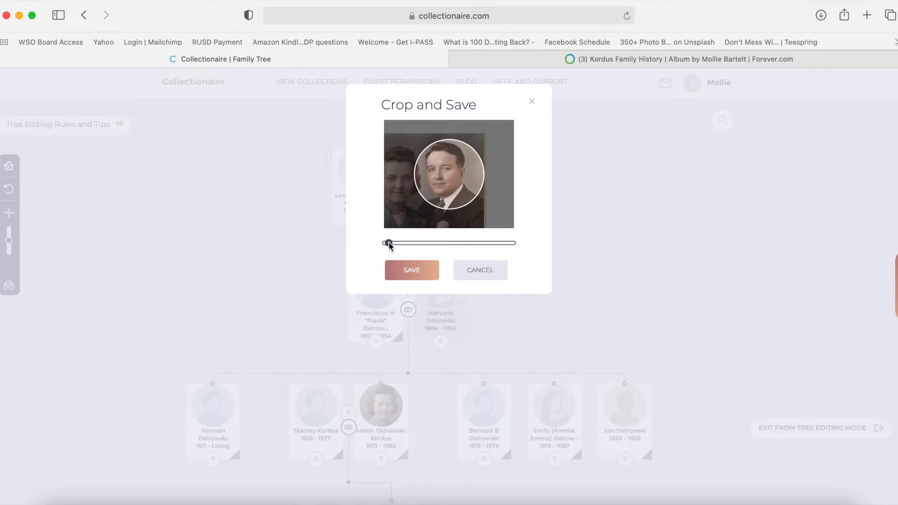
left_click(388, 242)
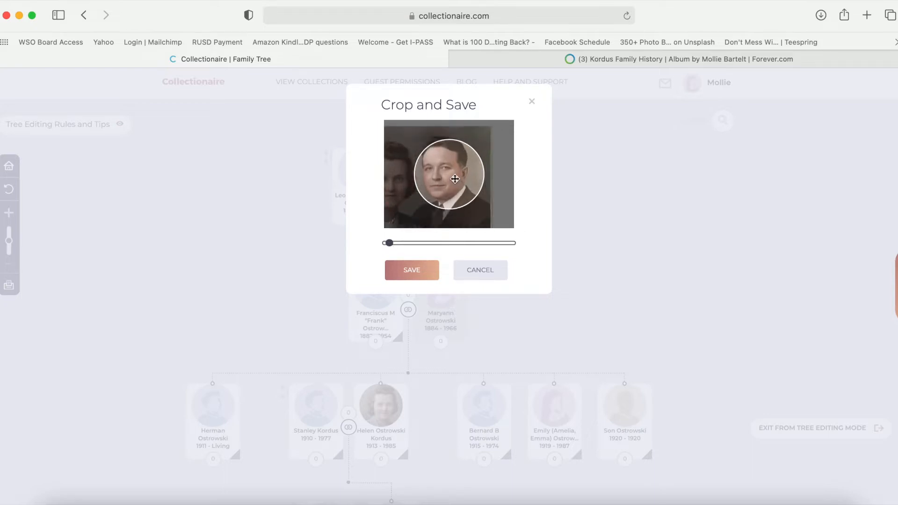
left_click_drag(460, 183, 457, 183)
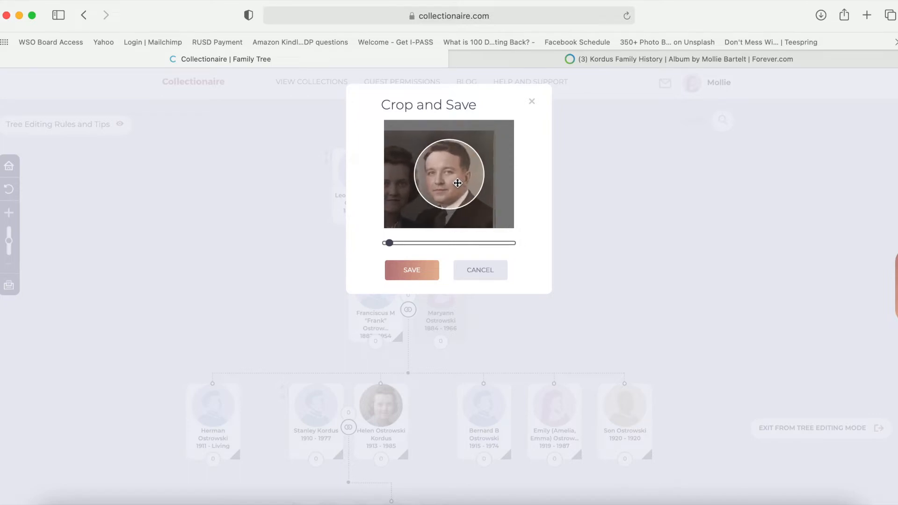
left_click(411, 270)
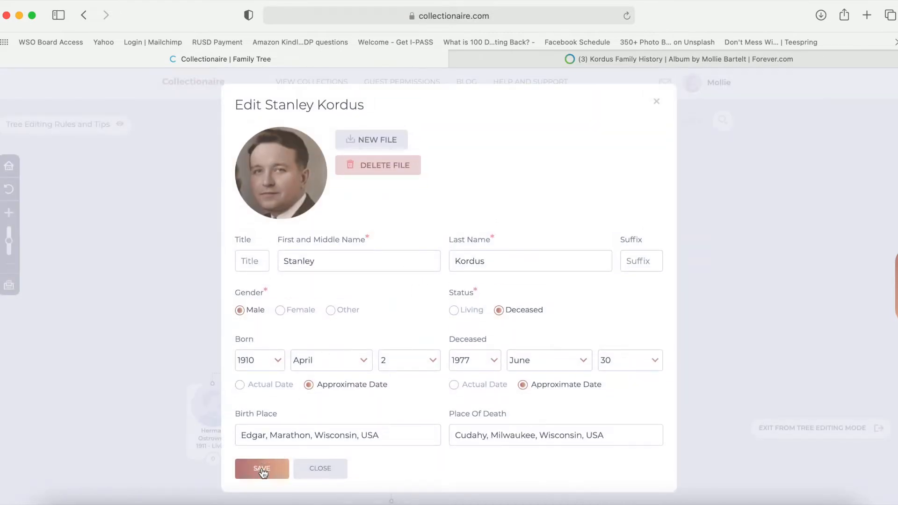
left_click(262, 470)
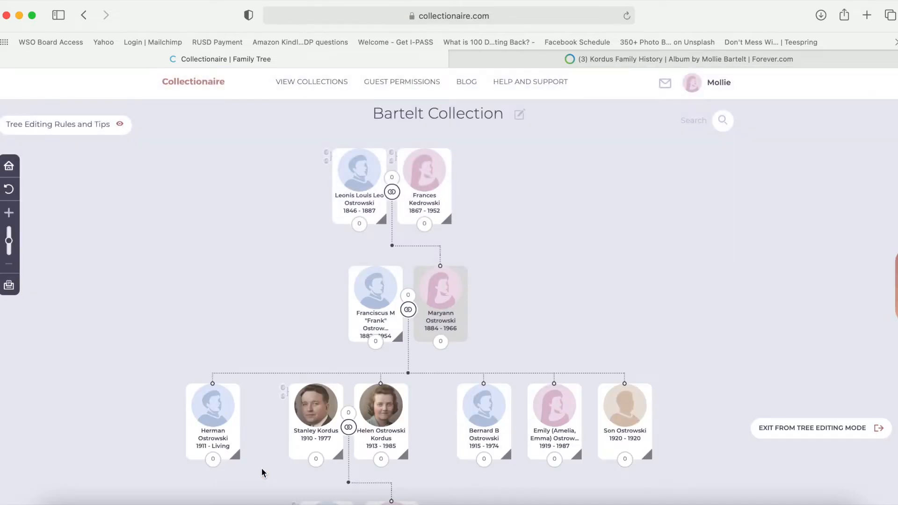
Edit the information of the grandmother's 1911-born brother and upload the 030.jpg photo from his own family history folder as his preview image.
left_click(216, 410)
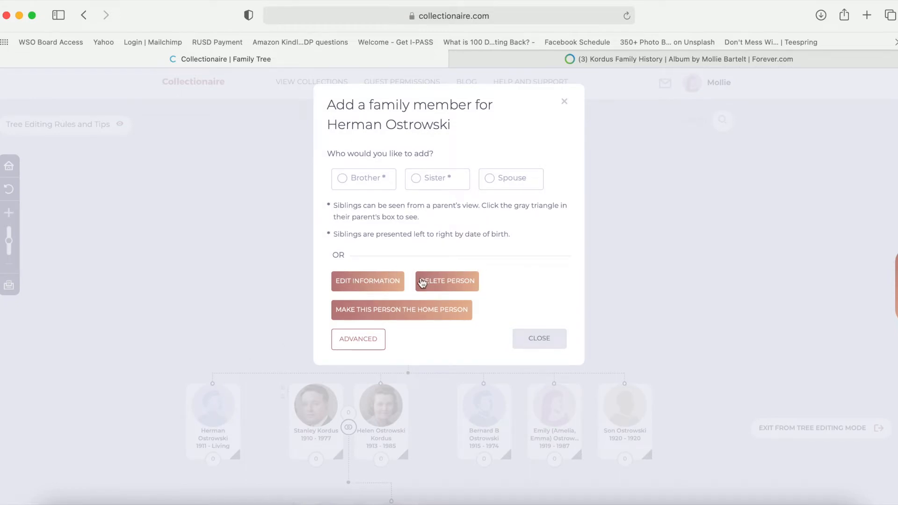
left_click(364, 285)
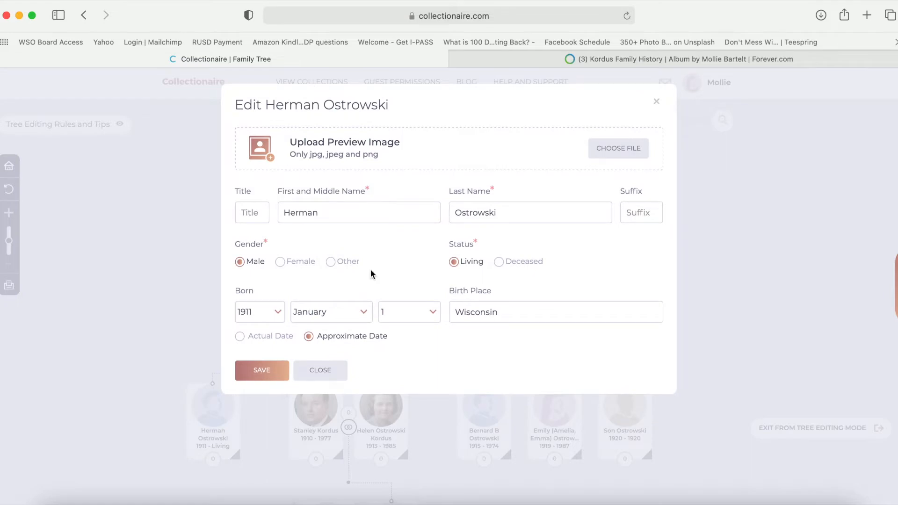
left_click(620, 149)
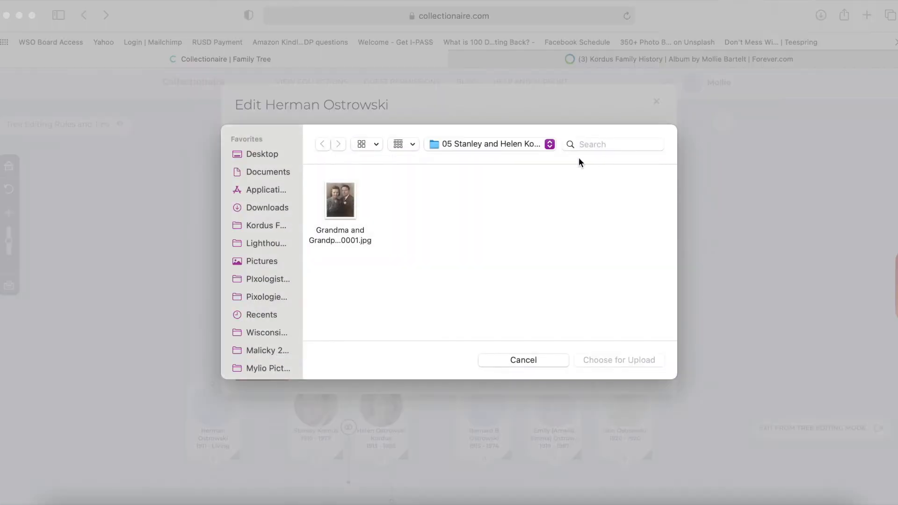
left_click(520, 144)
left_click(514, 161)
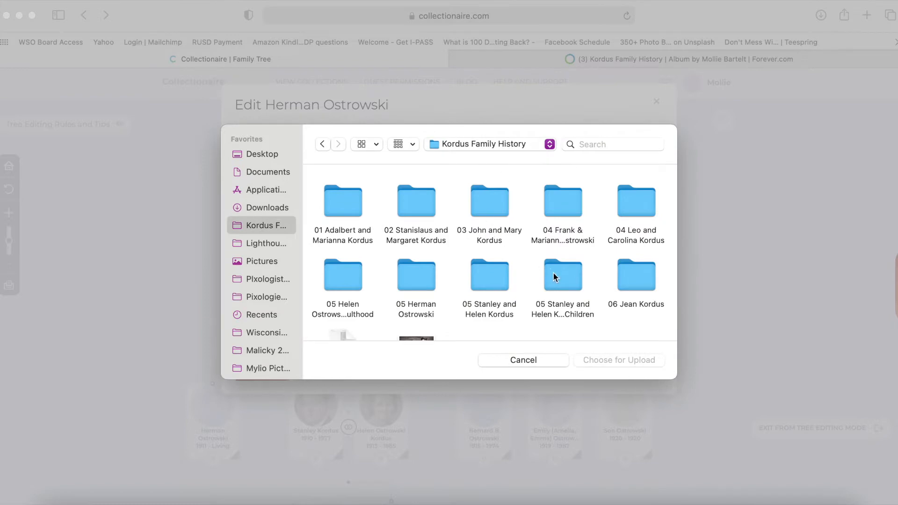
double_click(422, 279)
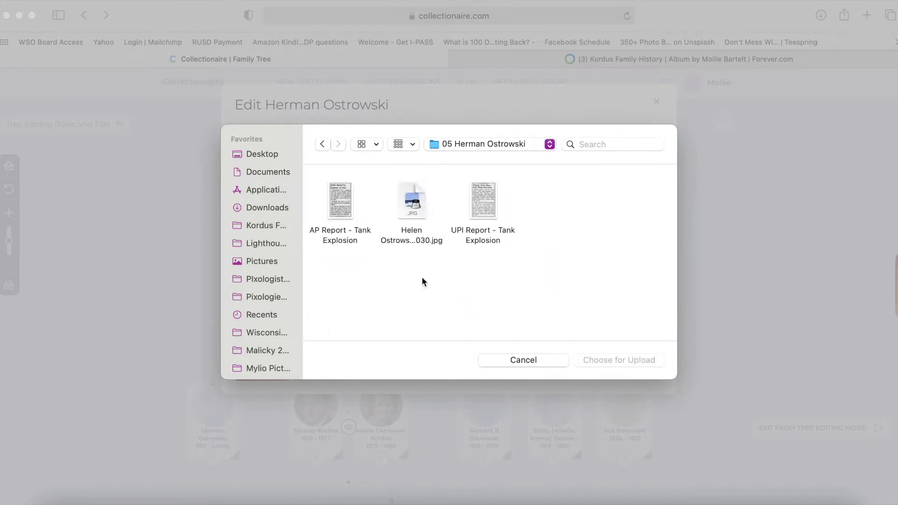
left_click(419, 206)
left_click(602, 359)
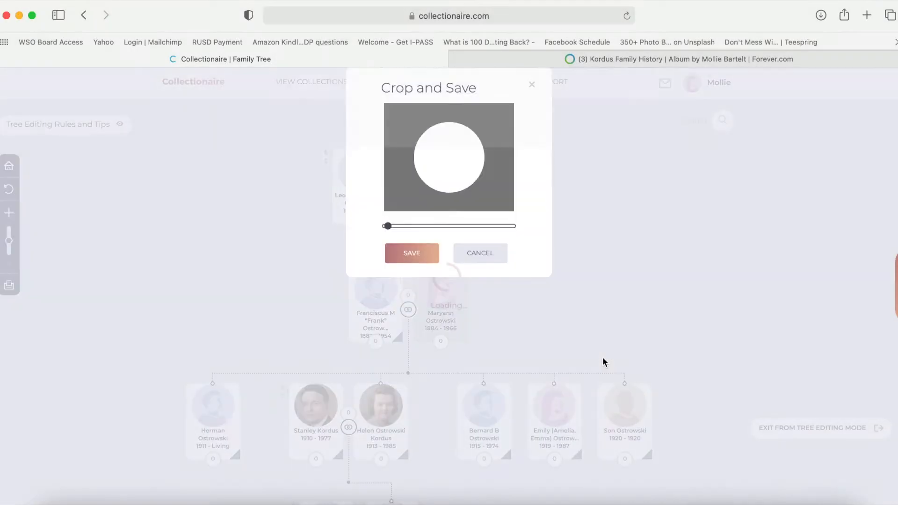
Enlarge the photo slightly, center the circular crop on the face of the man in the hat, and save the crop.
left_click_drag(455, 176, 444, 225)
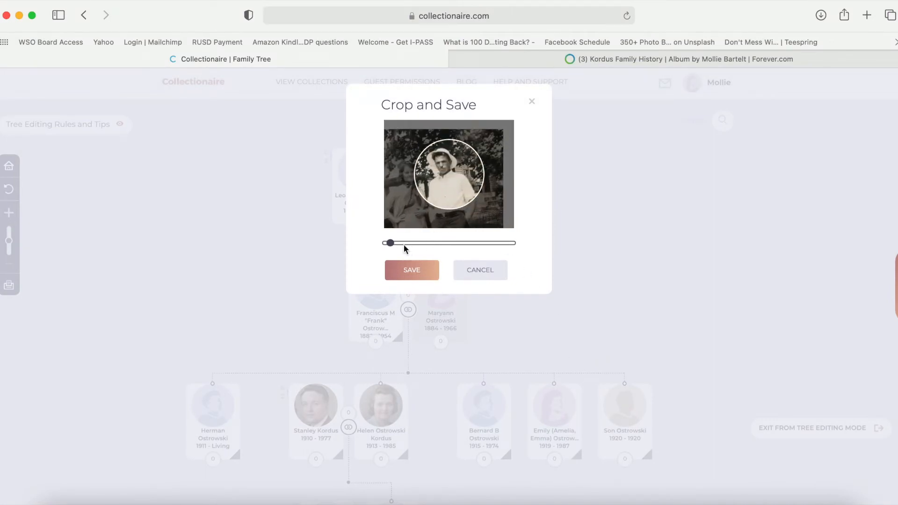
left_click_drag(394, 243, 396, 243)
left_click_drag(452, 171, 461, 186)
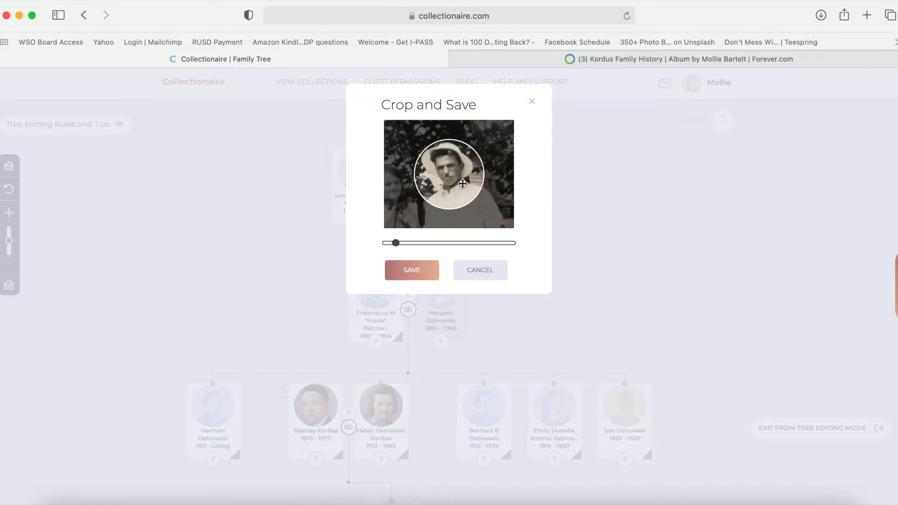
left_click(414, 273)
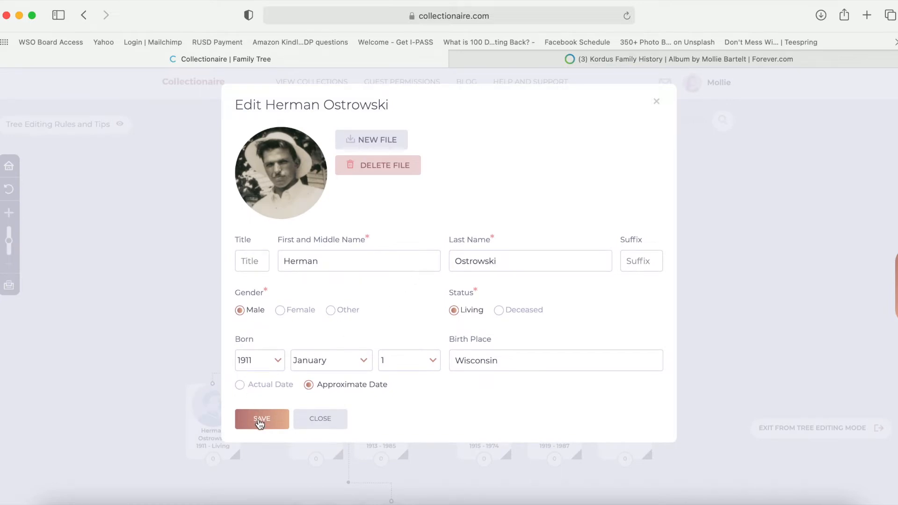
Mark the brother as deceased with death year 1960 and save his information.
left_click(499, 310)
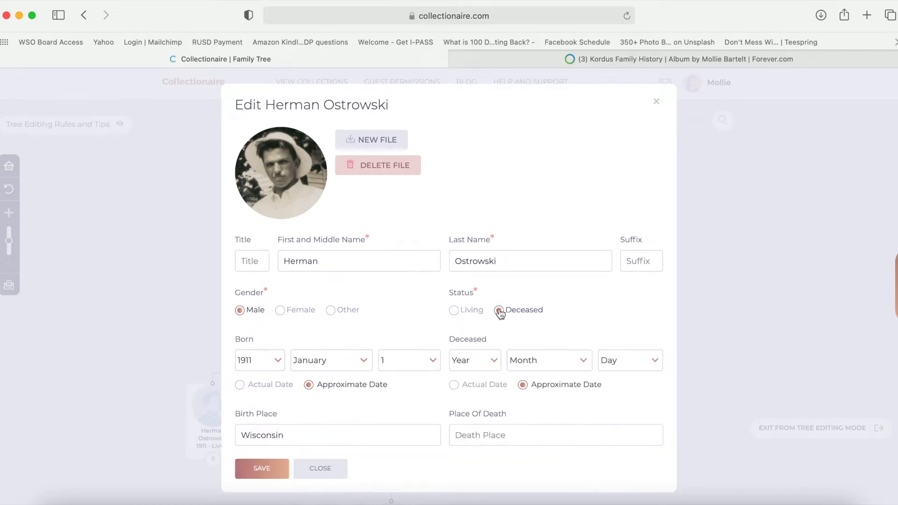
left_click(494, 359)
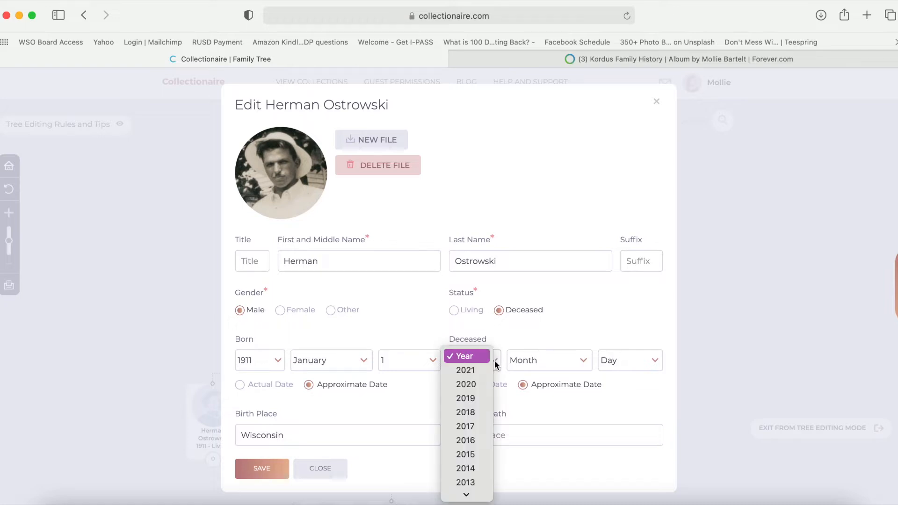
type("1960")
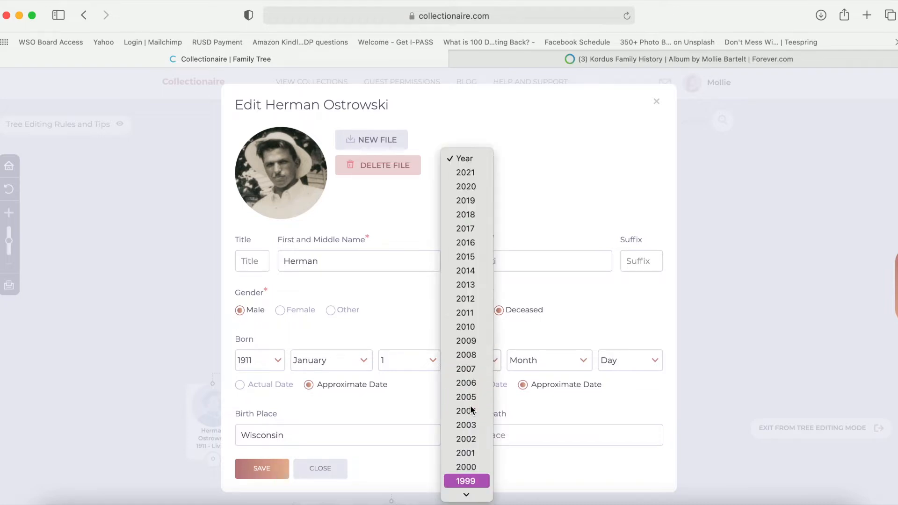
key("Return")
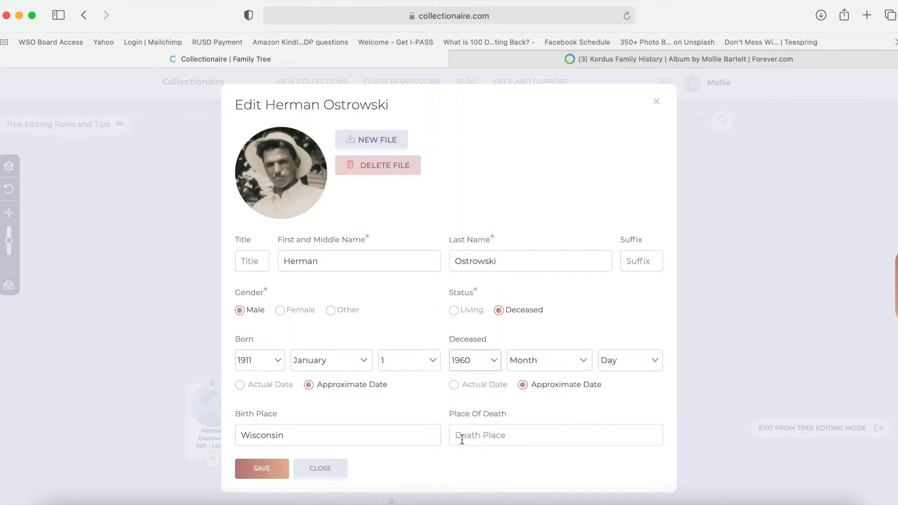
left_click(256, 469)
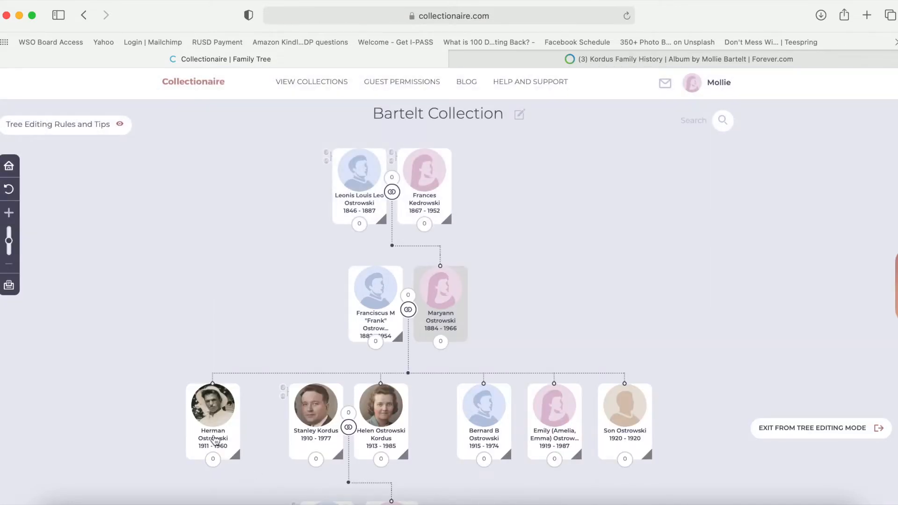
Review the available family member options for the grandmother and close them without making changes.
left_click_drag(243, 318, 247, 298)
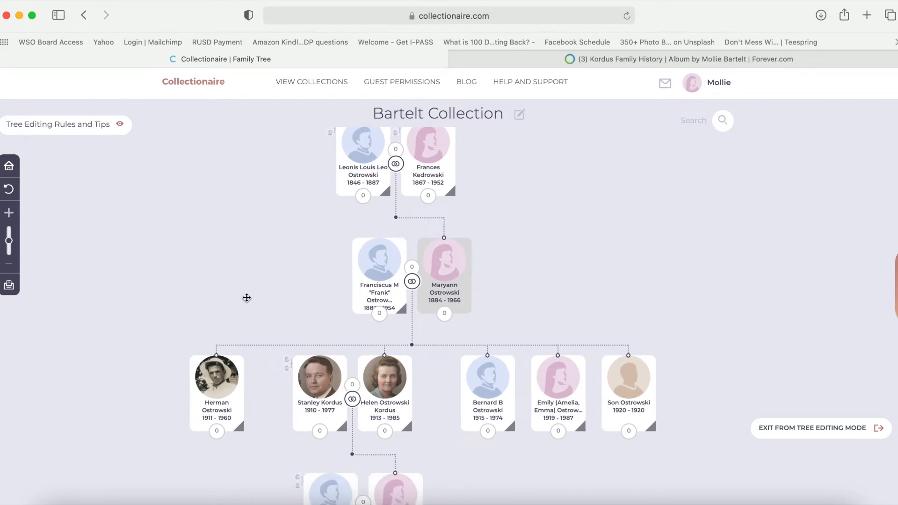
left_click(379, 382)
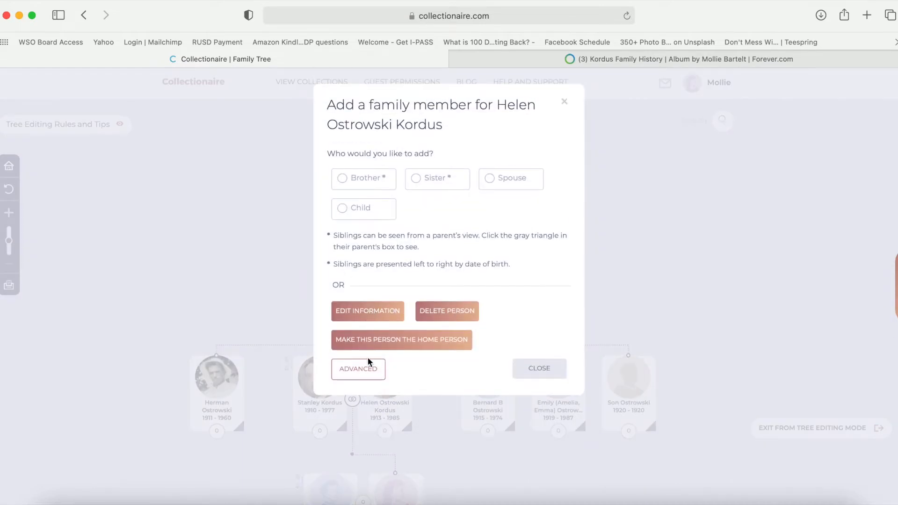
left_click(540, 367)
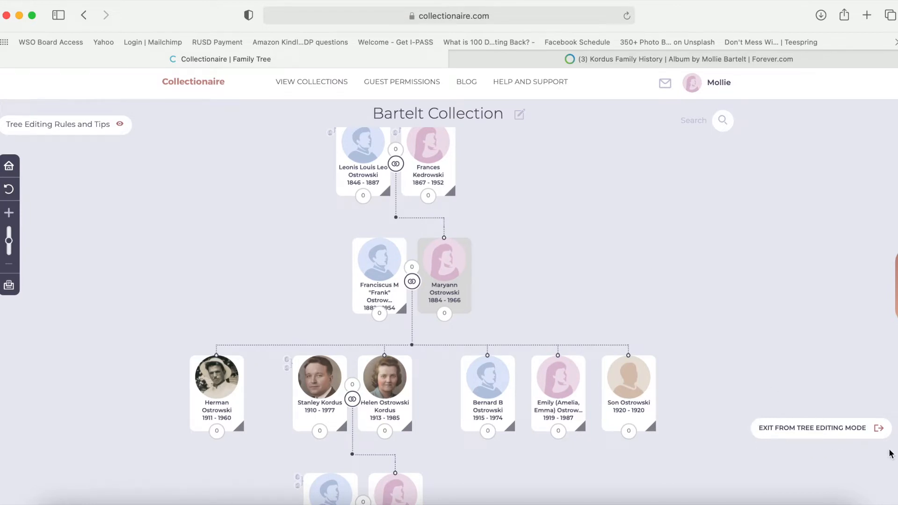
Leave tree editing mode and turn it back on.
left_click(815, 430)
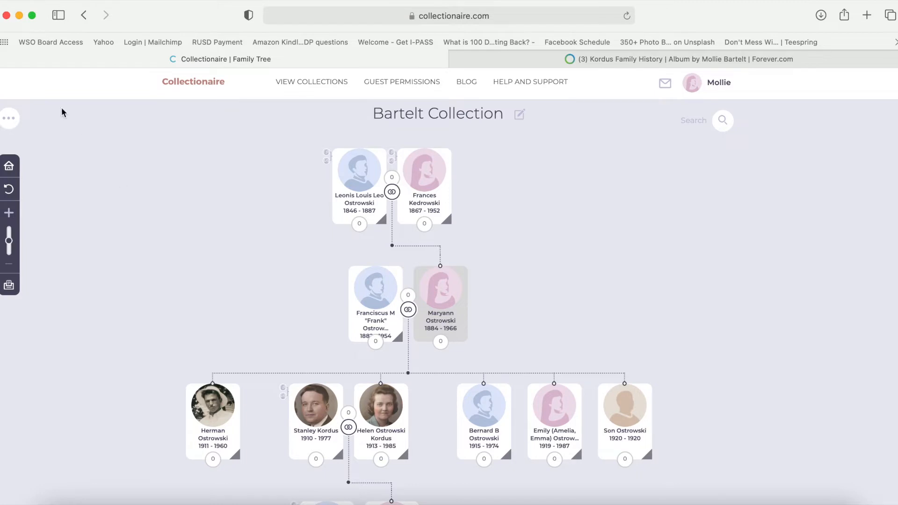
left_click(9, 120)
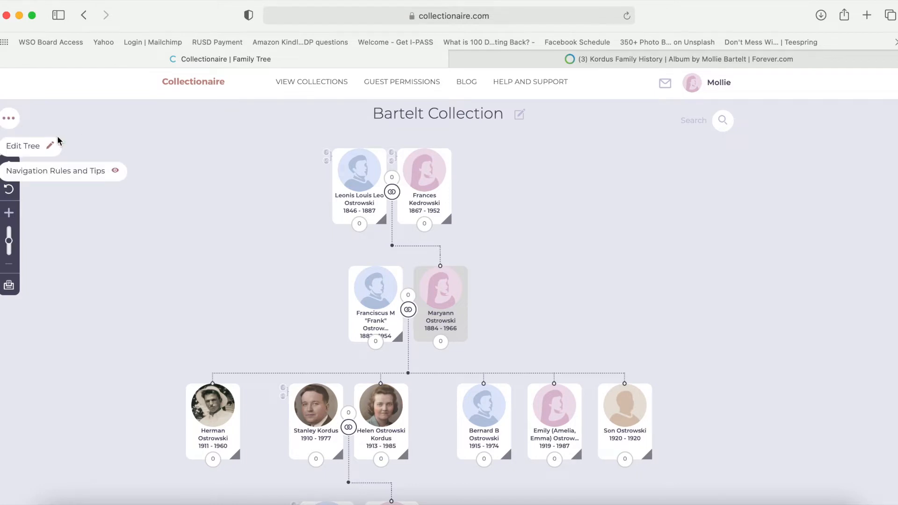
left_click(21, 146)
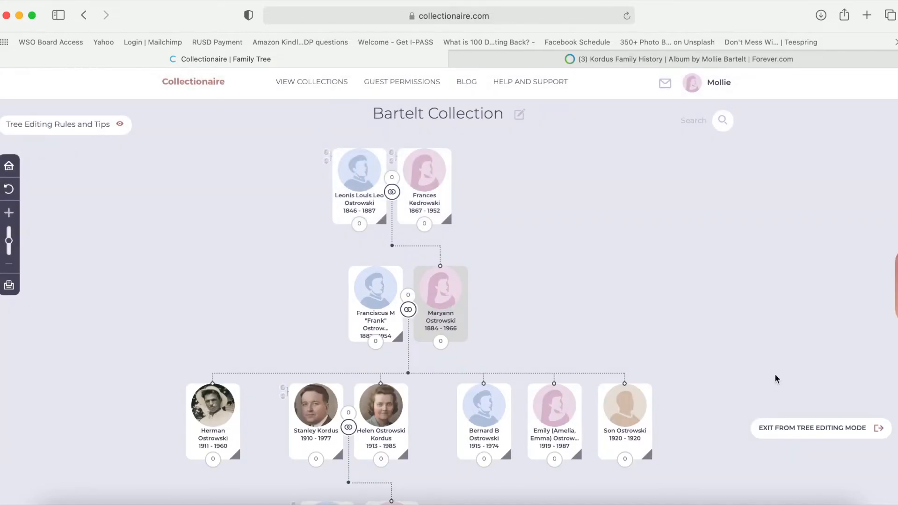
Leave tree editing mode and start a new chapter in the grandmother's media collection.
left_click(783, 438)
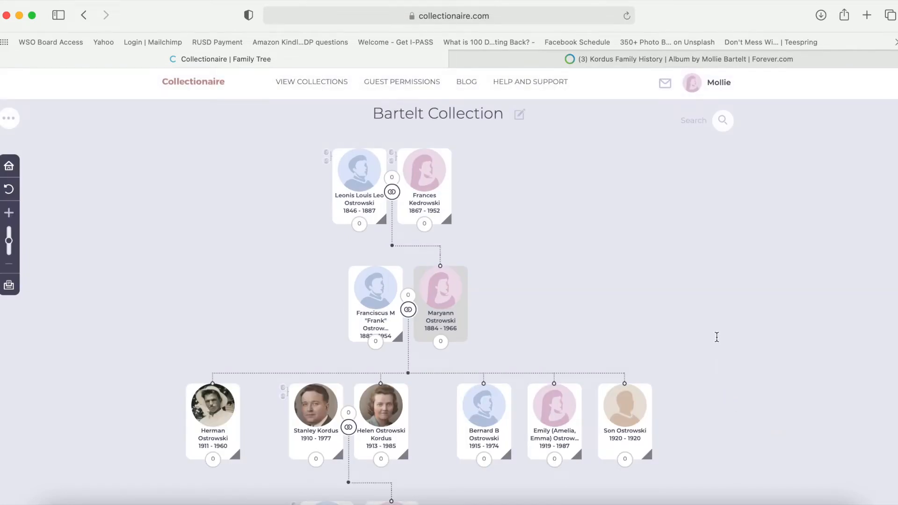
left_click(388, 408)
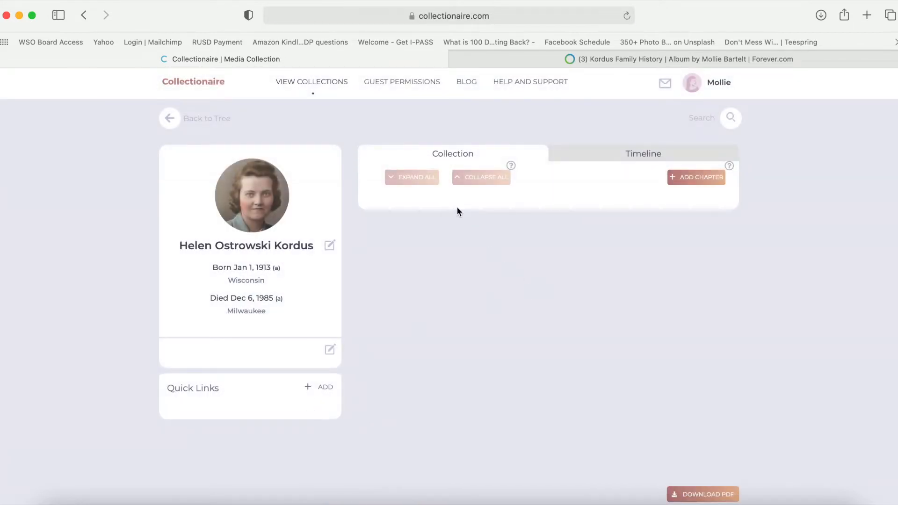
left_click(700, 179)
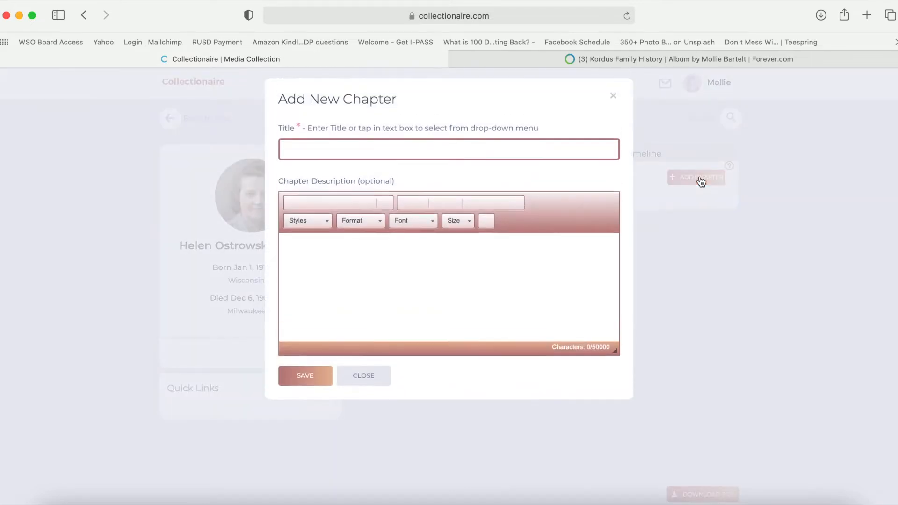
Title the new chapter with "Grandma", her surname, and "as a young girl".
left_click(315, 153)
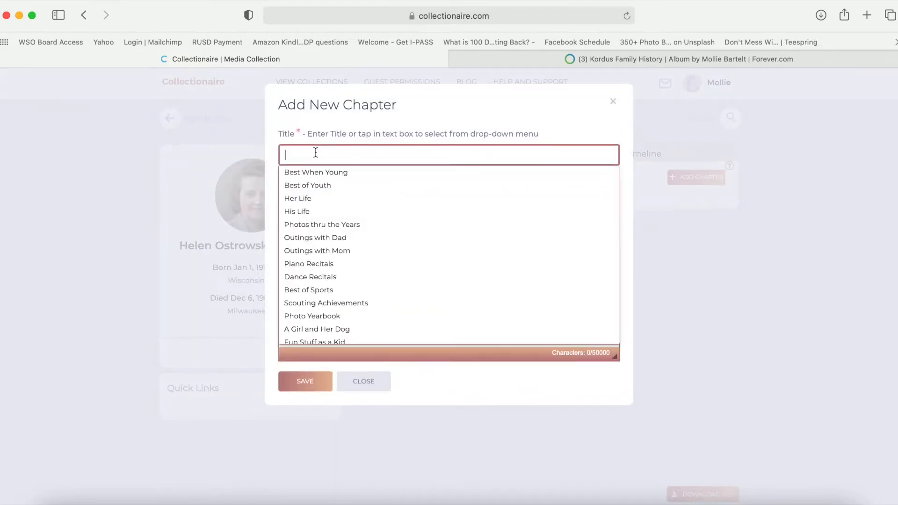
type("Grandma Kordus ")
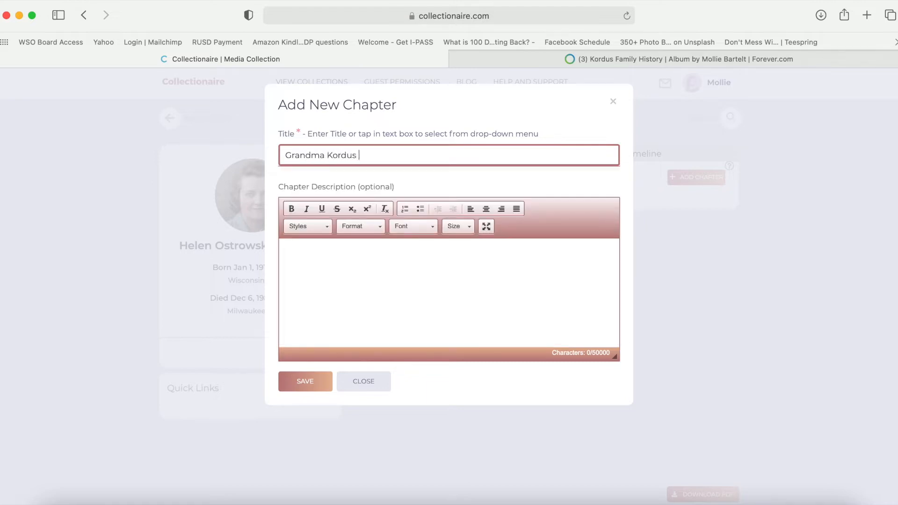
type("as a young girl")
Describe the chapter as "Grandma grew up on a farm and this is the only photo I have of her as a young child." and save it.
left_click(309, 256)
type("Grandma  grew up on a farm")
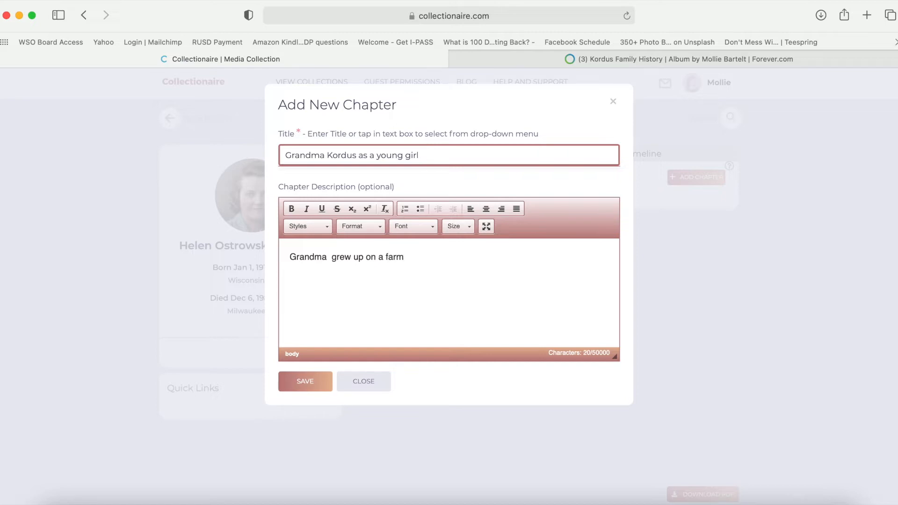
type(" and h")
key("BackSpace")
key("BackSpace")
key("BackSpace")
type("d this is the only photo I have of her")
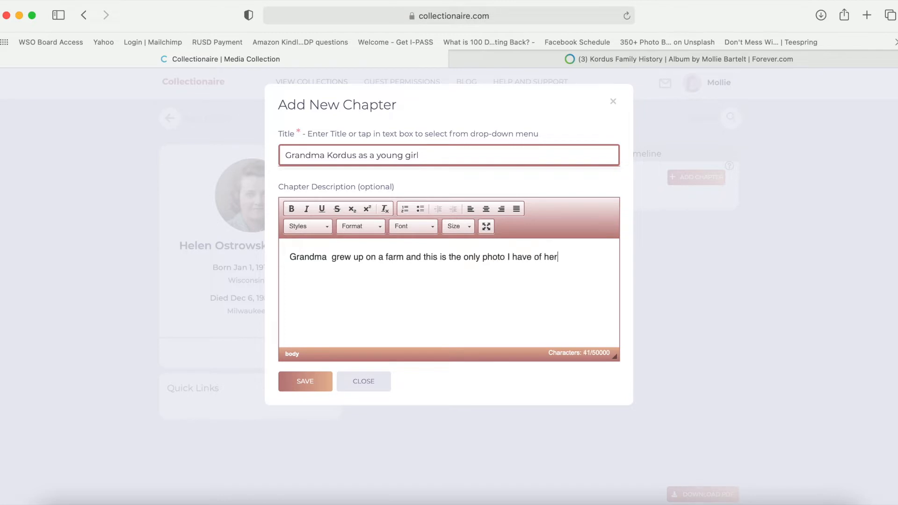
type(" as a young child")
left_click(333, 257)
key("BackSpace")
key("BackSpace")
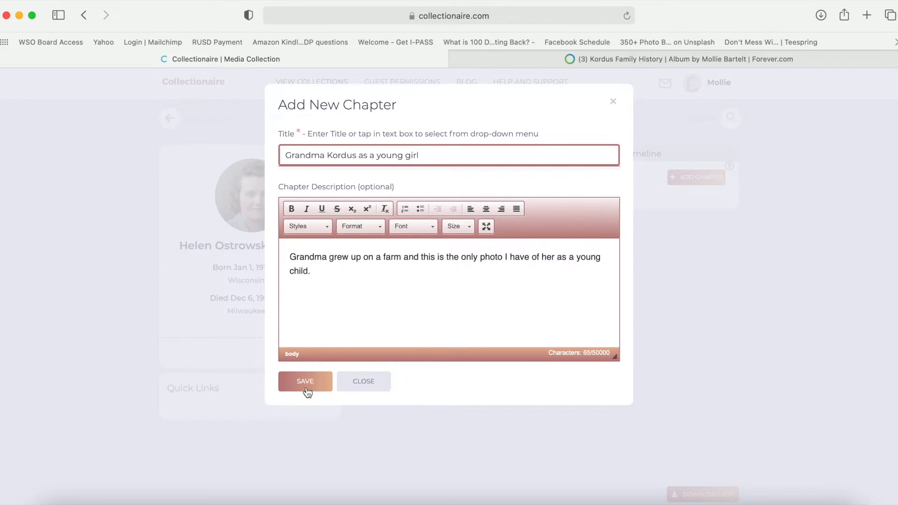
left_click(306, 383)
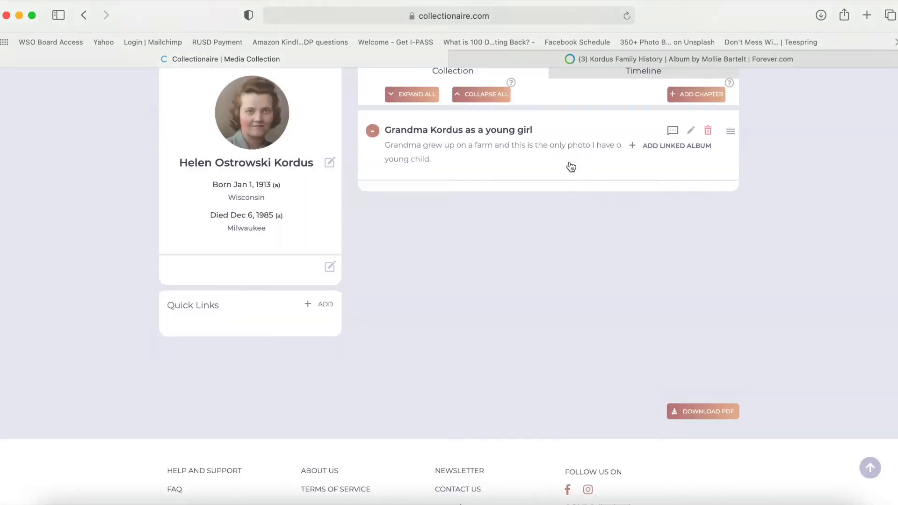
Add a linked album to the chapter, named as a photo of Grandma with the Great Grandparents, including both surnames.
left_click(660, 146)
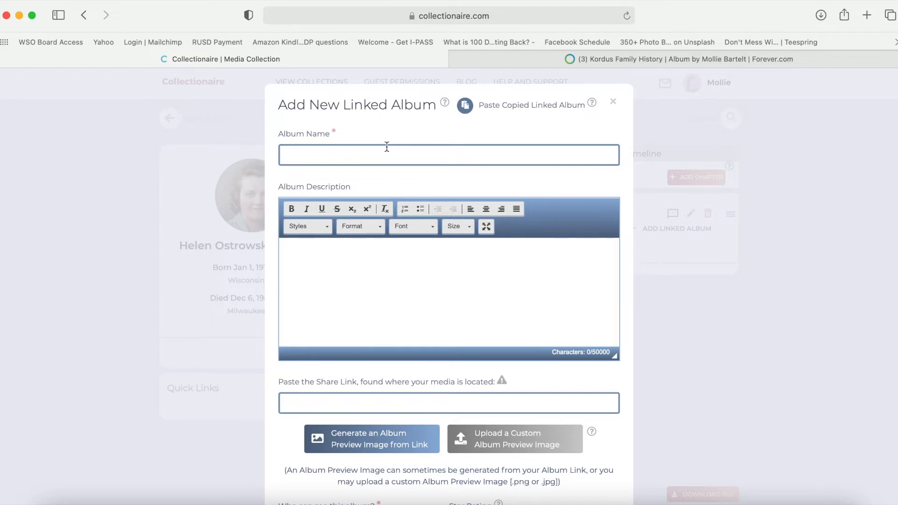
type("Photo of grandma K")
key("BackSpace")
type("Ko")
key("BackSpace")
key("BackSpace")
key("BackSpace")
key("BackSpace")
key("BackSpace")
key("BackSpace")
key("BackSpace")
key("BackSpace")
key("BackSpace")
key("BackSpace")
type("Grandma Kordus with ")
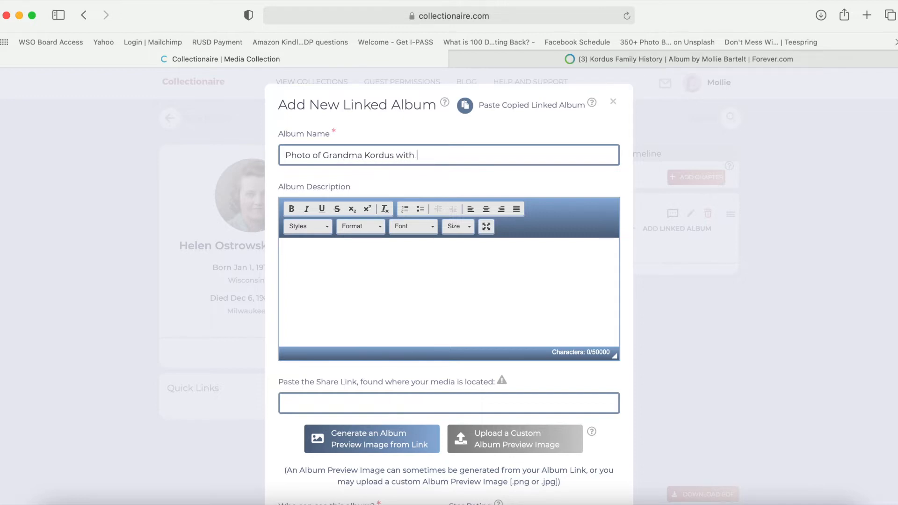
type("Great Grandparents Ostrowski")
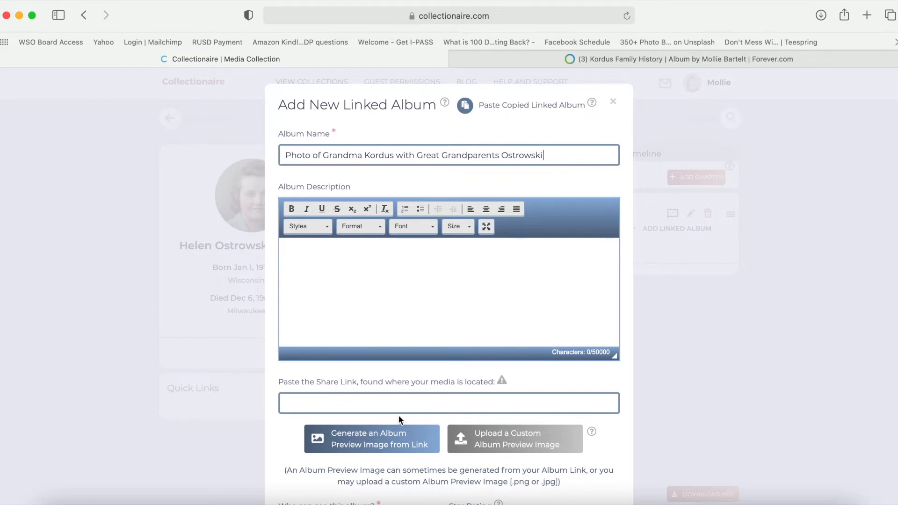
Switch to the Forever family history album and open the nested 04 album of the grandmother's parents.
left_click(522, 59)
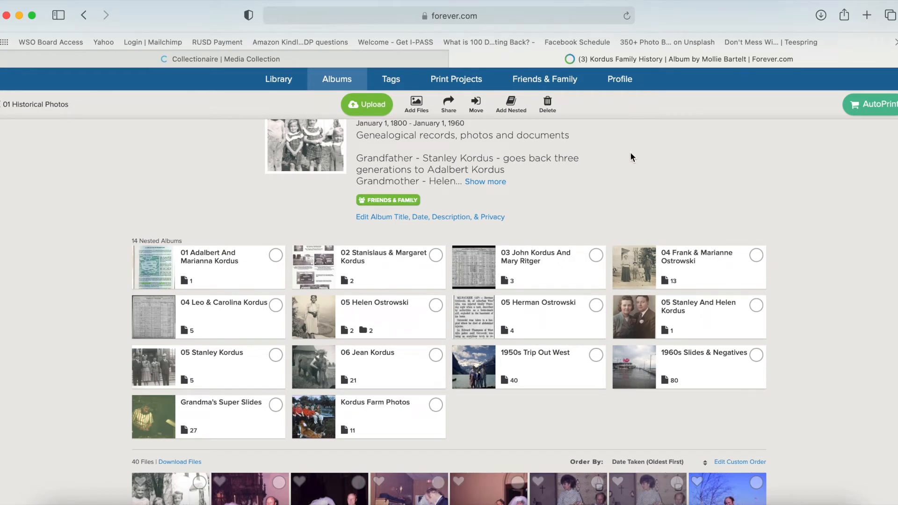
scroll(631, 158, "up", 1)
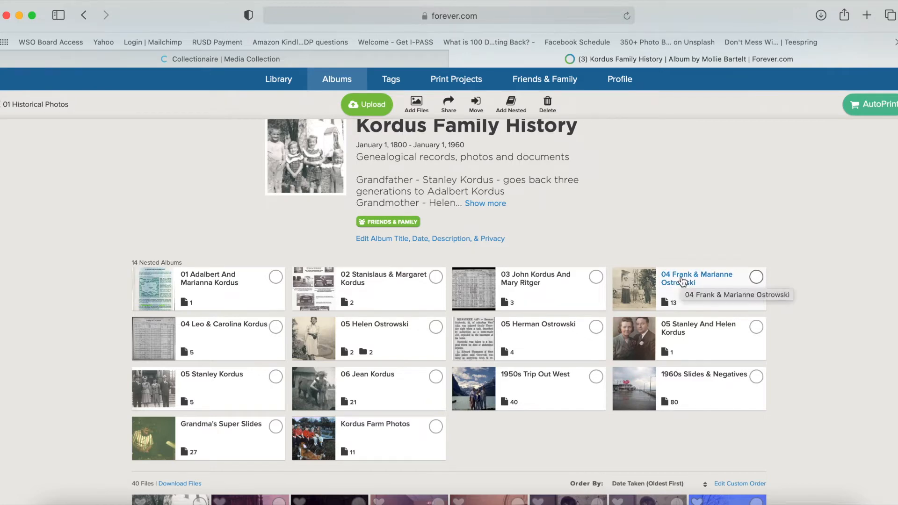
left_click(682, 282)
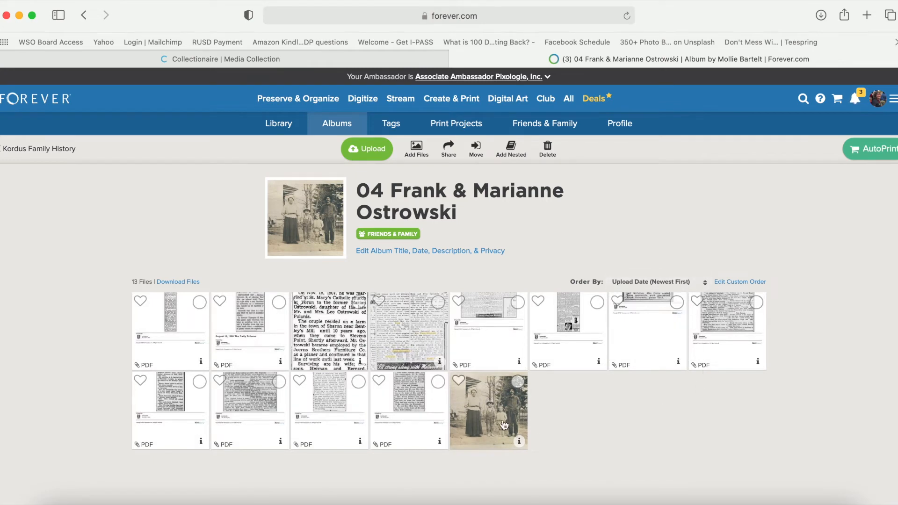
Open the family photo of the parents with two children in the 04 album and copy its share link.
left_click(495, 405)
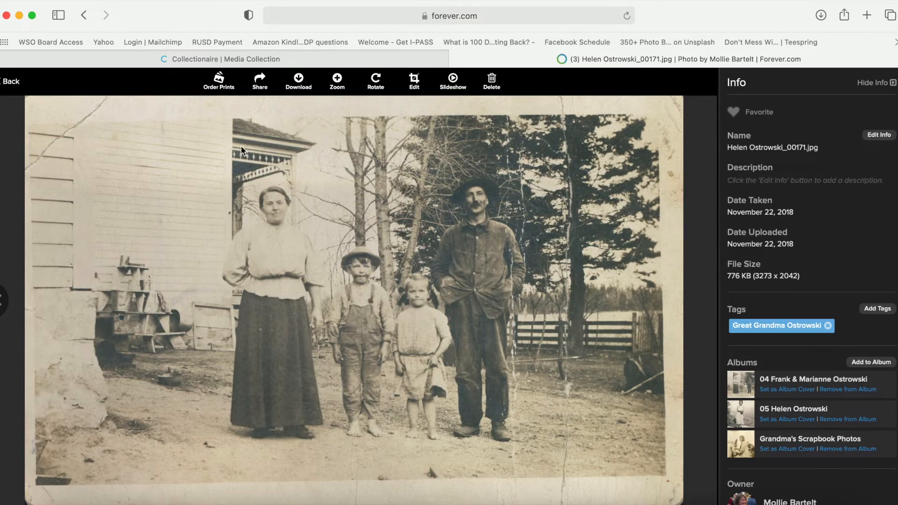
left_click(263, 82)
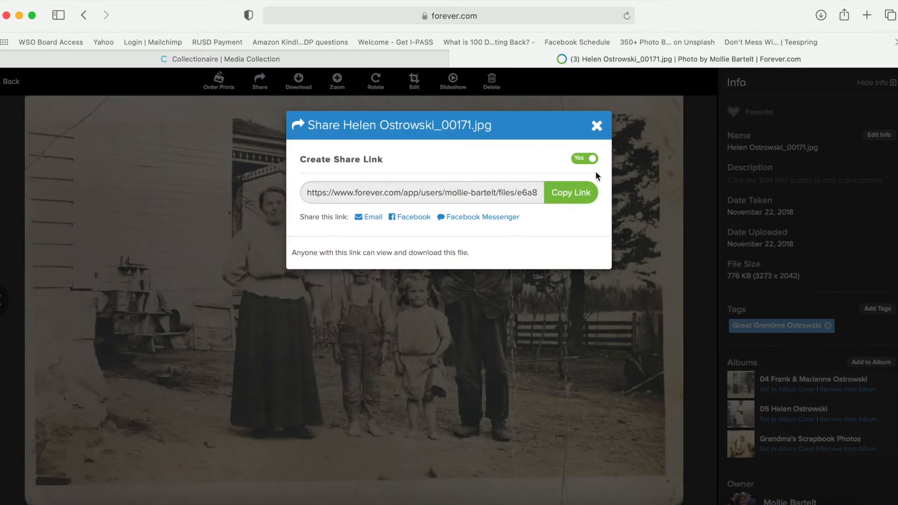
left_click(583, 198)
left_click(596, 126)
Switch to Collectionaire, paste the copied share link into the new linked album, and try generating a preview image from it.
left_click(371, 60)
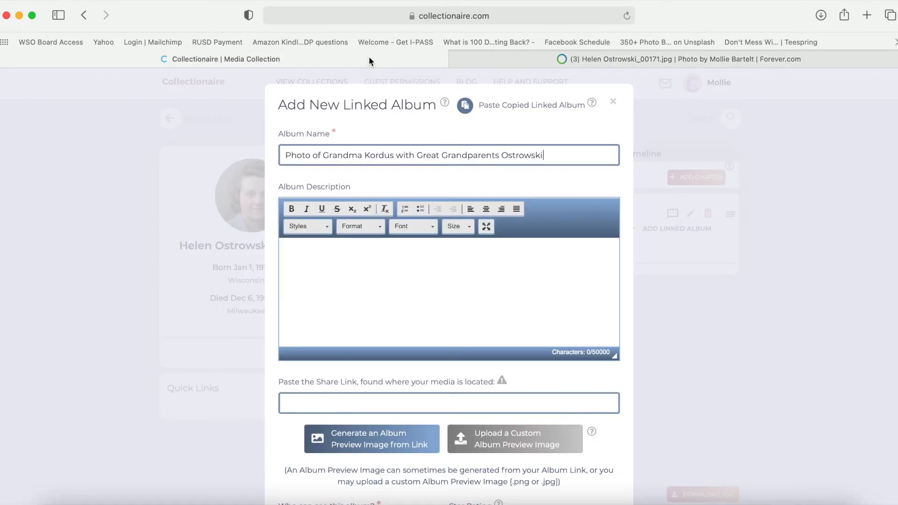
left_click(355, 405)
key("super+v")
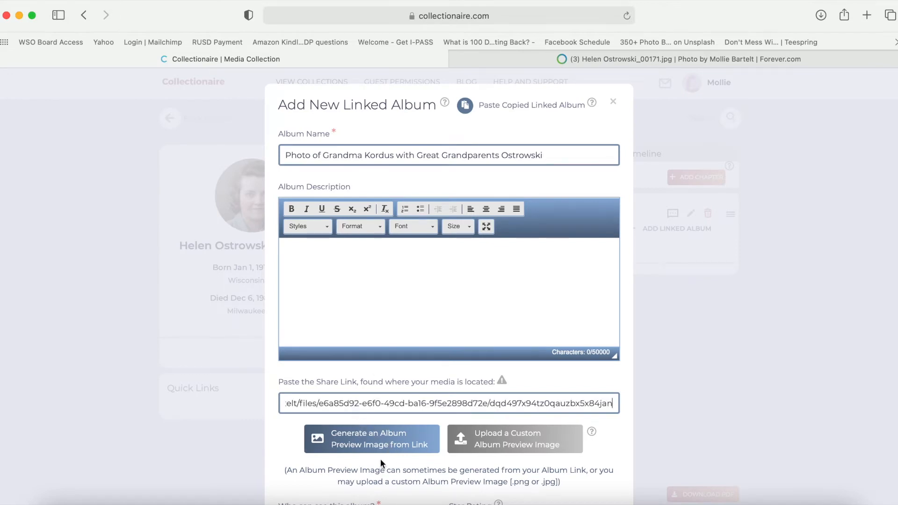
left_click(399, 441)
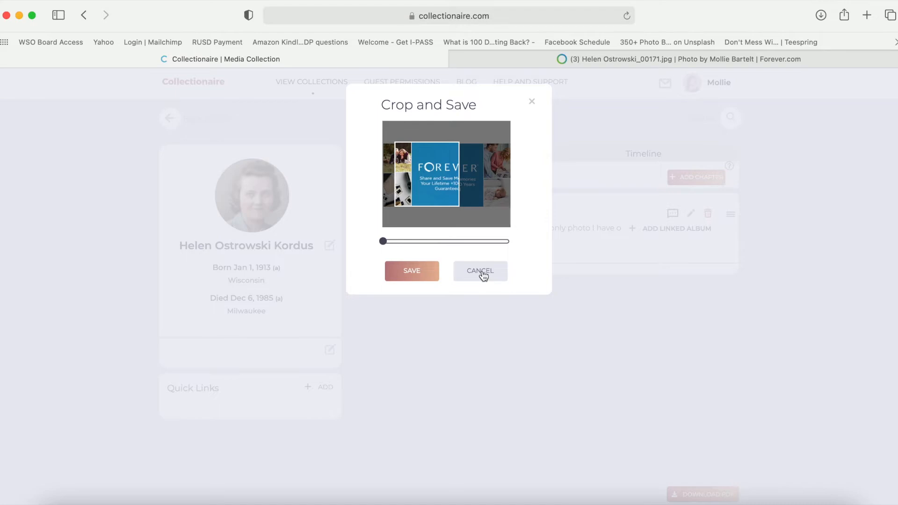
left_click(482, 273)
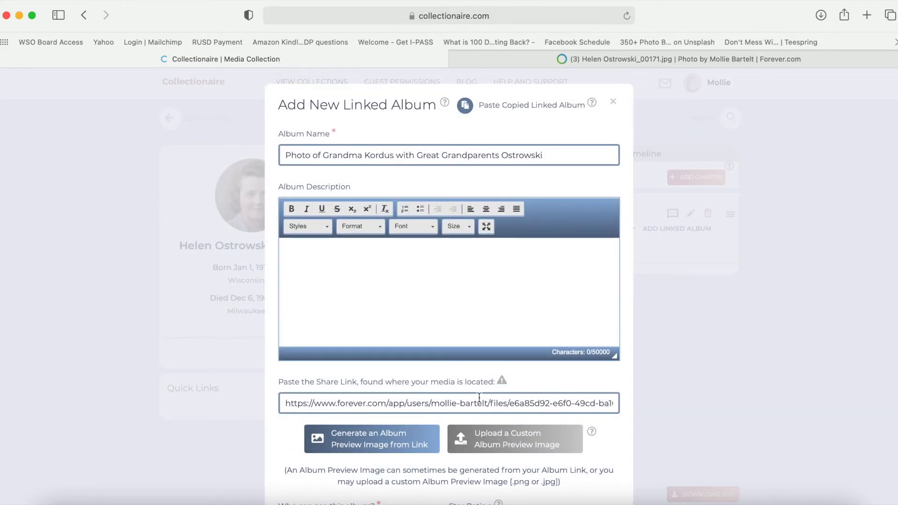
Upload the family photo ending in 0171.jpg from the 04 folder of the grandmother's parents as the custom album preview image.
left_click(529, 449)
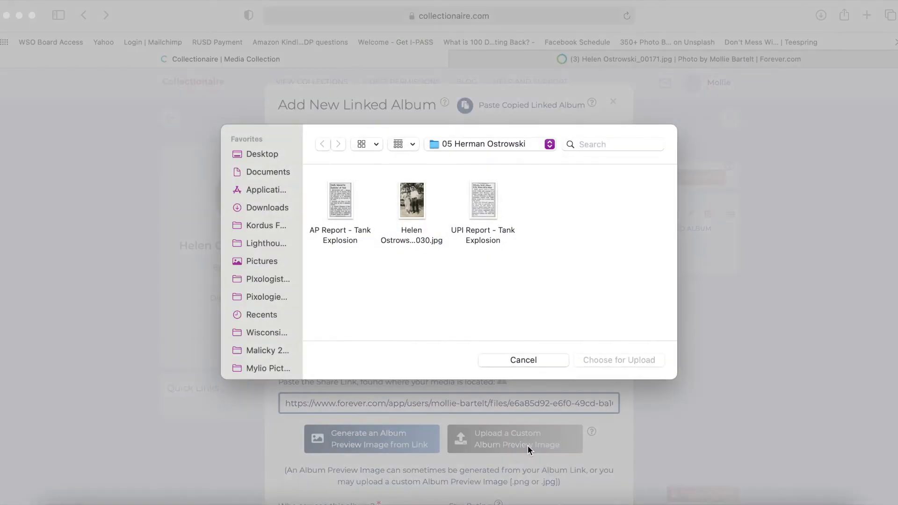
left_click(468, 143)
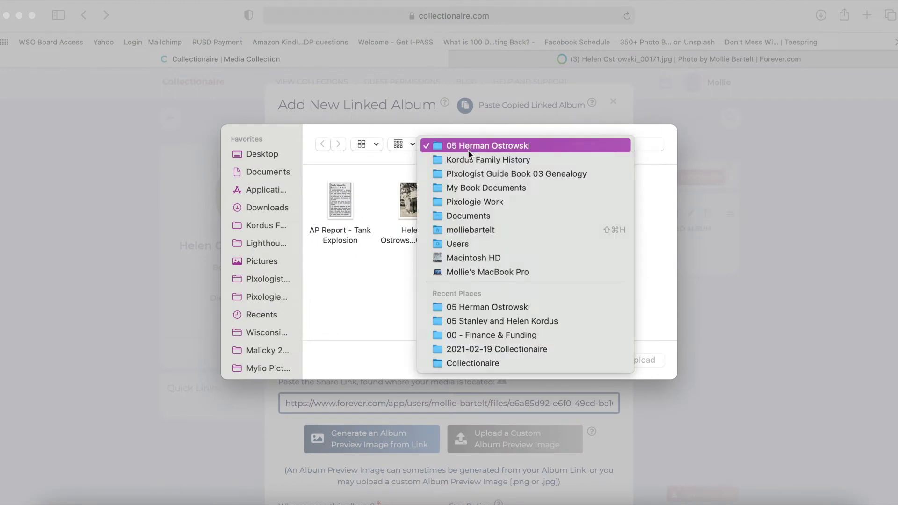
left_click(468, 158)
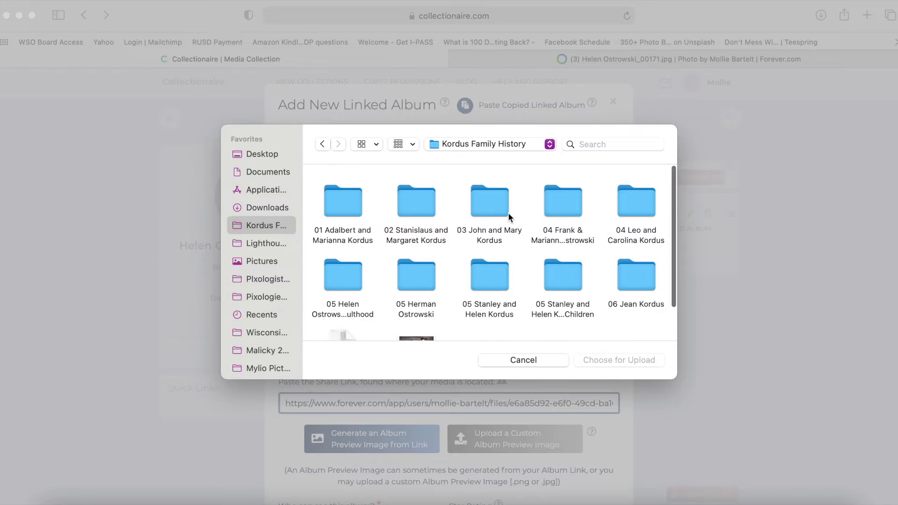
double_click(573, 201)
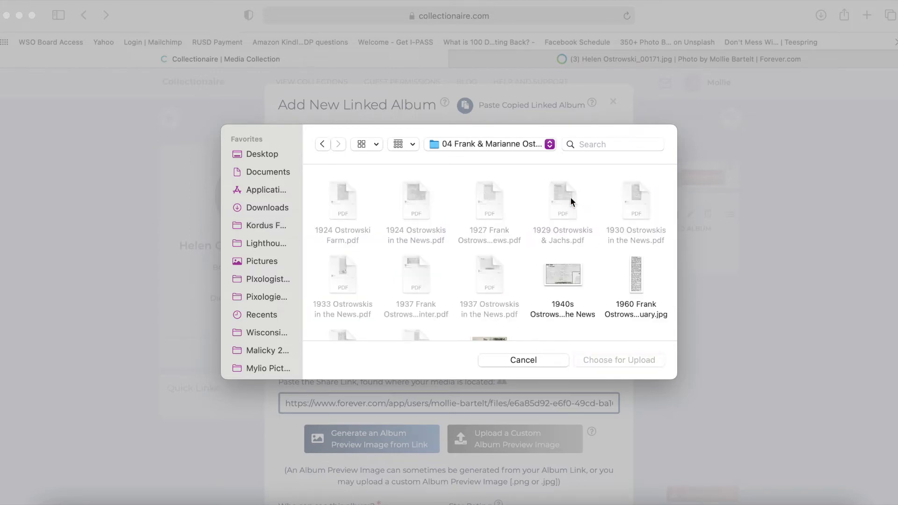
scroll(534, 278, "down", 3)
left_click(476, 291)
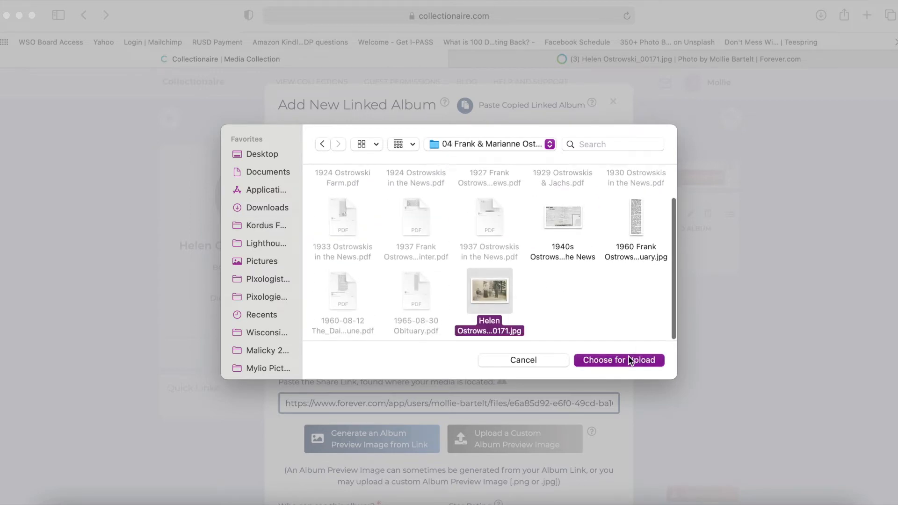
left_click(630, 360)
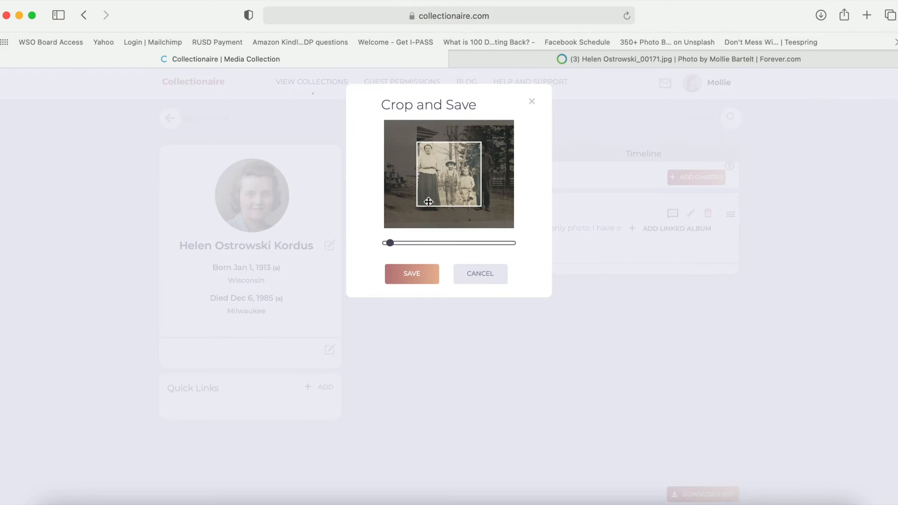
Zoom the preview crop out to include all four family members, save the crop, and save the linked album.
left_click_drag(440, 196, 424, 209)
left_click_drag(390, 243, 386, 242)
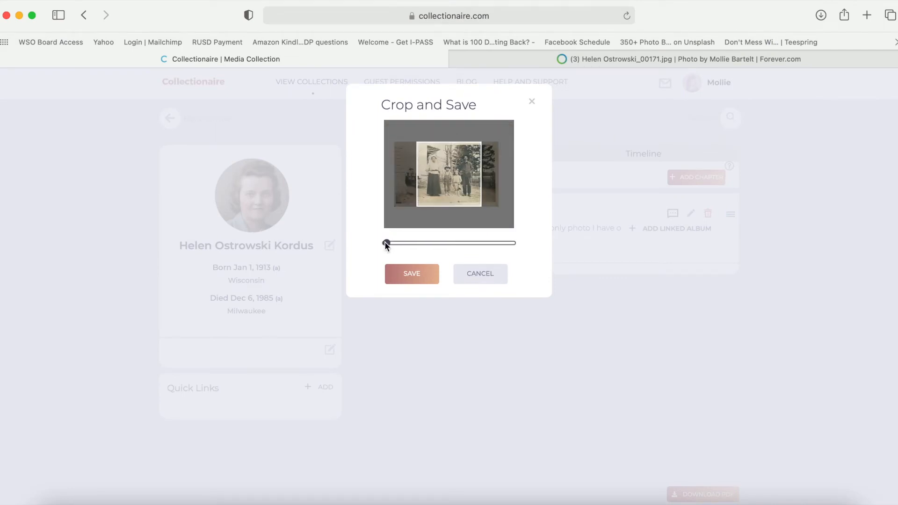
left_click(419, 275)
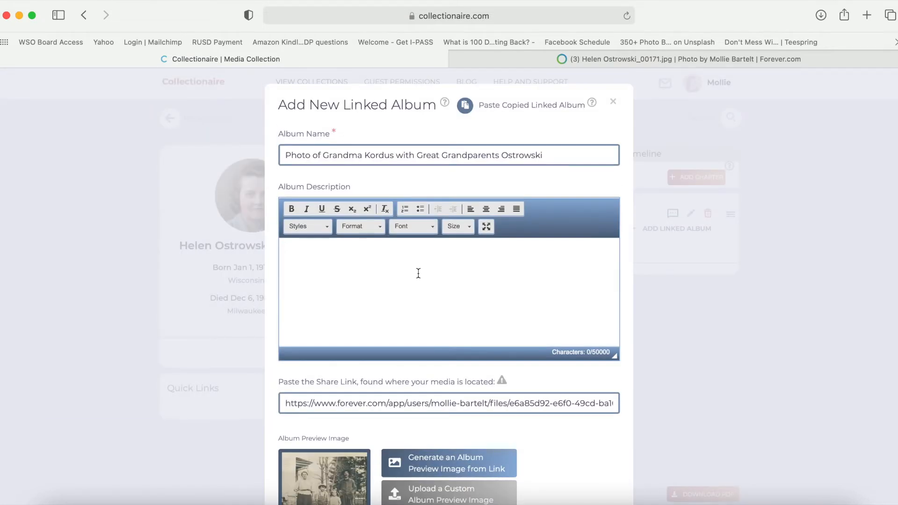
scroll(418, 273, "down", 3)
left_click(304, 466)
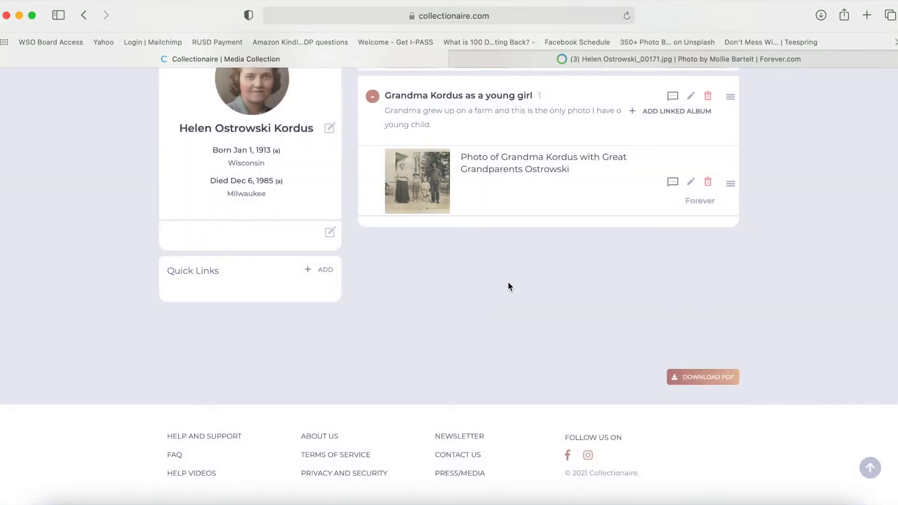
Add a chapter titled "Traveling Young Grandma" with the description "My grandmother traveled as a young woman." and save it.
scroll(509, 286, "up", 1)
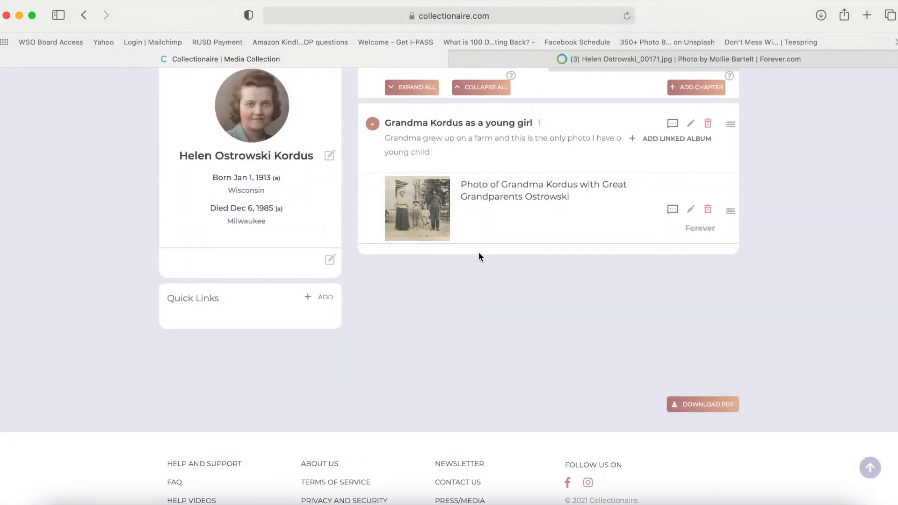
left_click(698, 89)
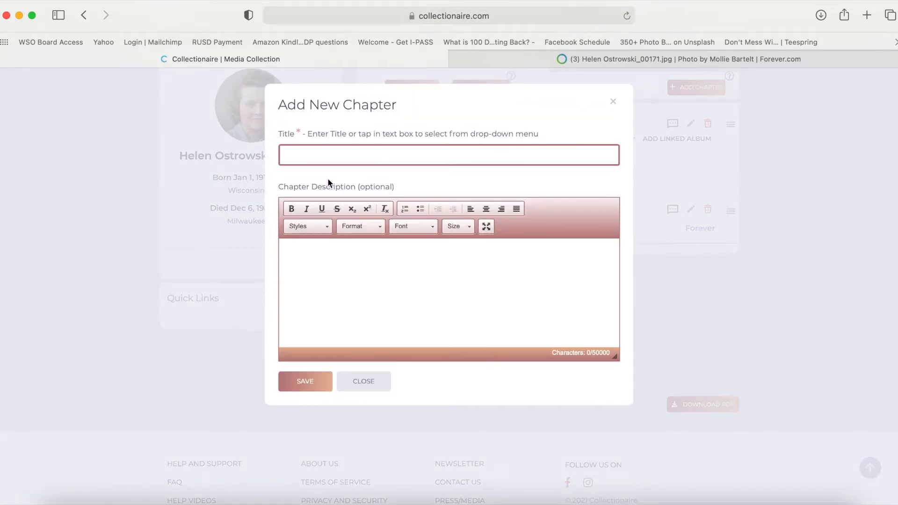
left_click(323, 156)
type("Traveling ")
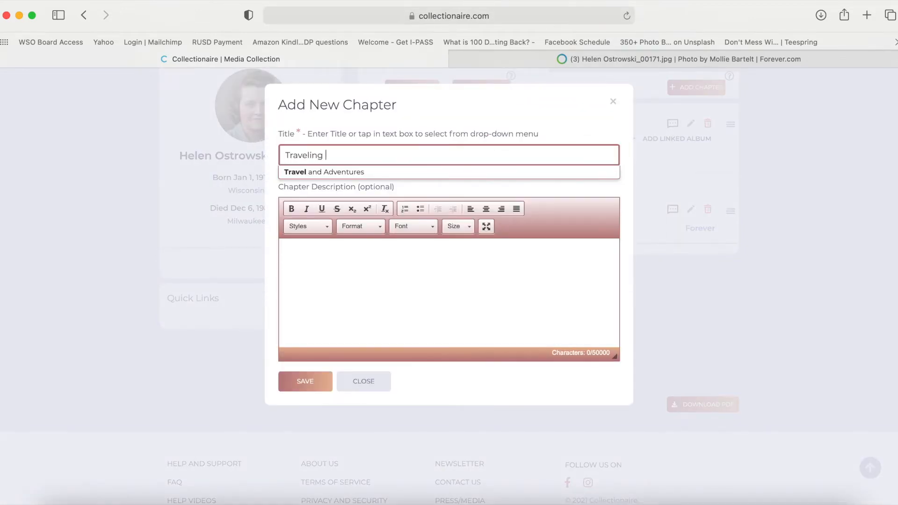
type("Young Grandma")
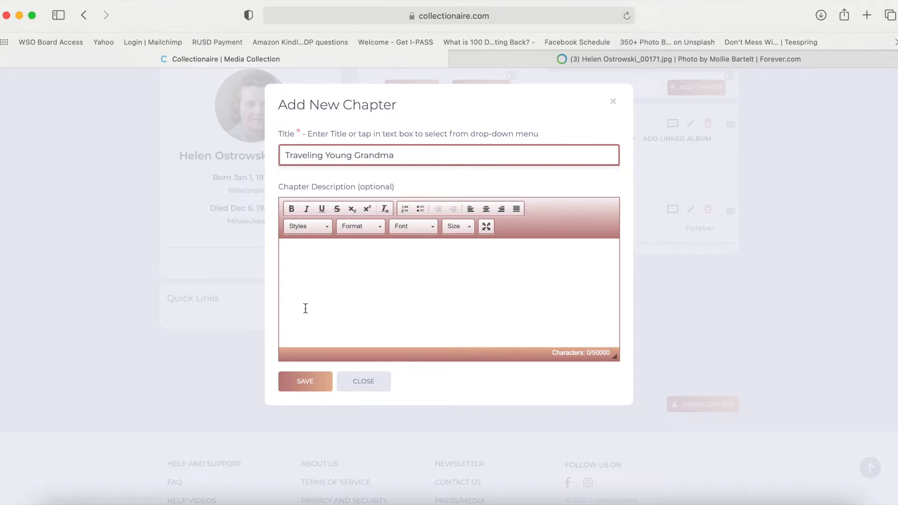
left_click(306, 308)
type("My grandmother traveled as a young woman.")
left_click(311, 381)
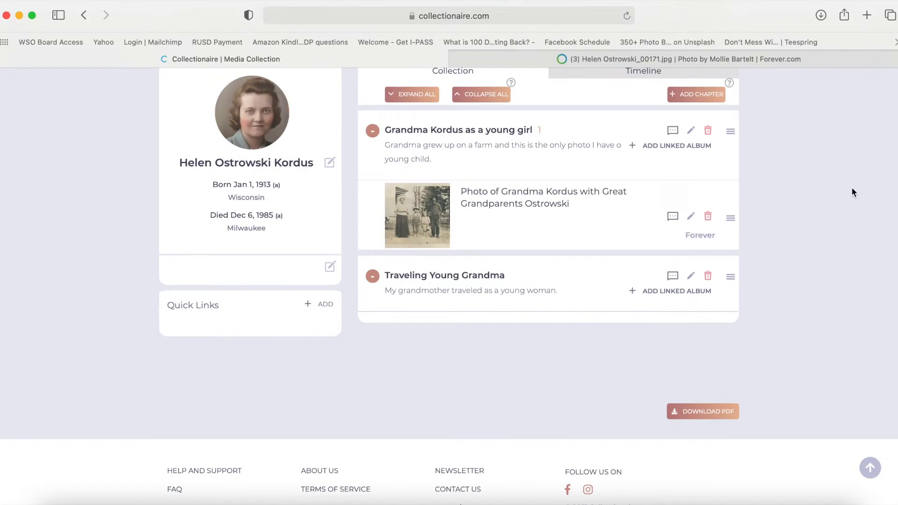
Switch to Forever and open the nested "Traveling Grandma" album inside the grandmother's 05 album.
left_click(644, 60)
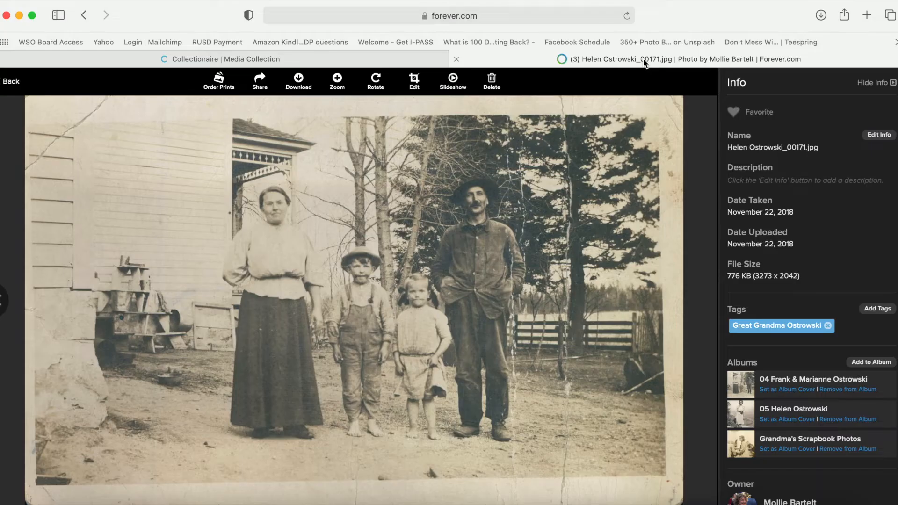
left_click(10, 82)
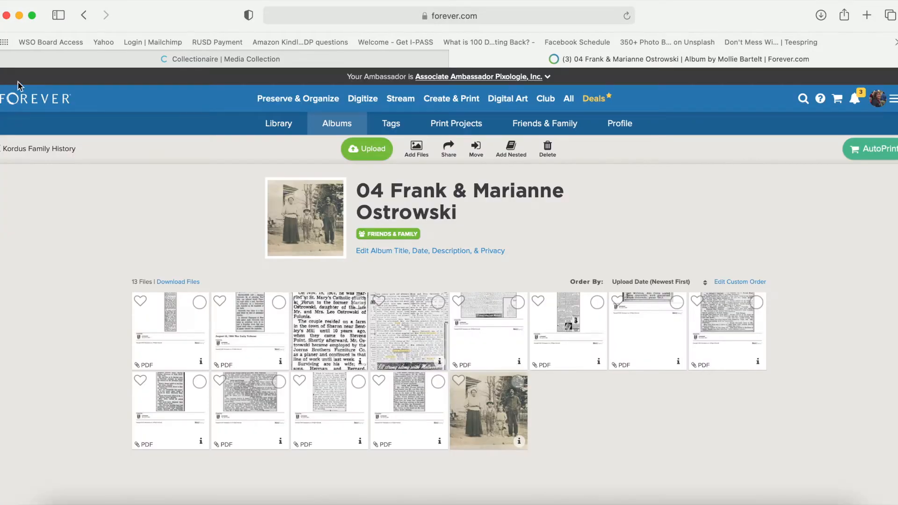
left_click(24, 150)
scroll(194, 267, "down", 3)
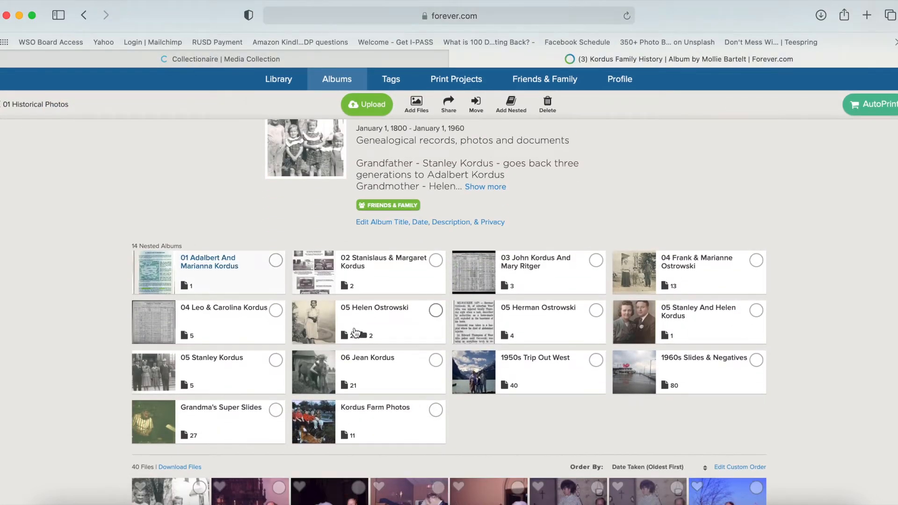
left_click(382, 307)
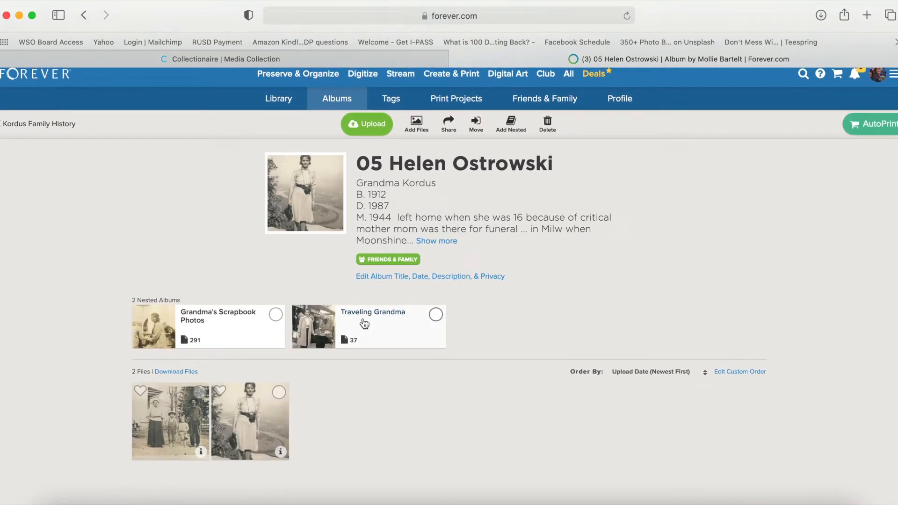
left_click(368, 317)
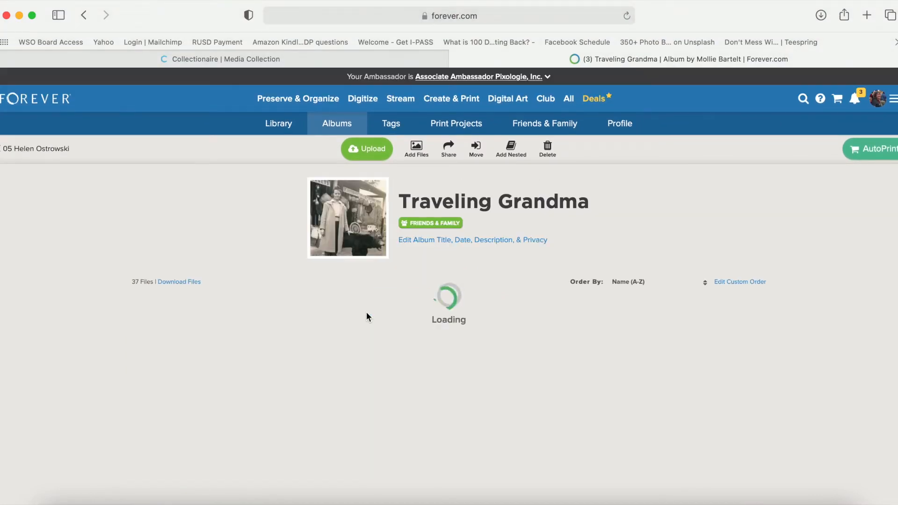
Look over the Traveling Grandma album's photos and copy the album's share link.
scroll(369, 317, "down", 4)
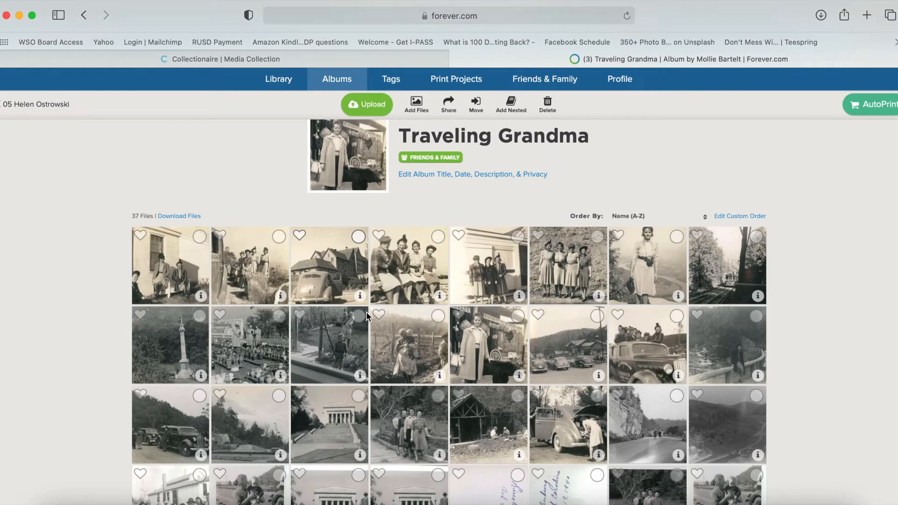
scroll(367, 315, "up", 5)
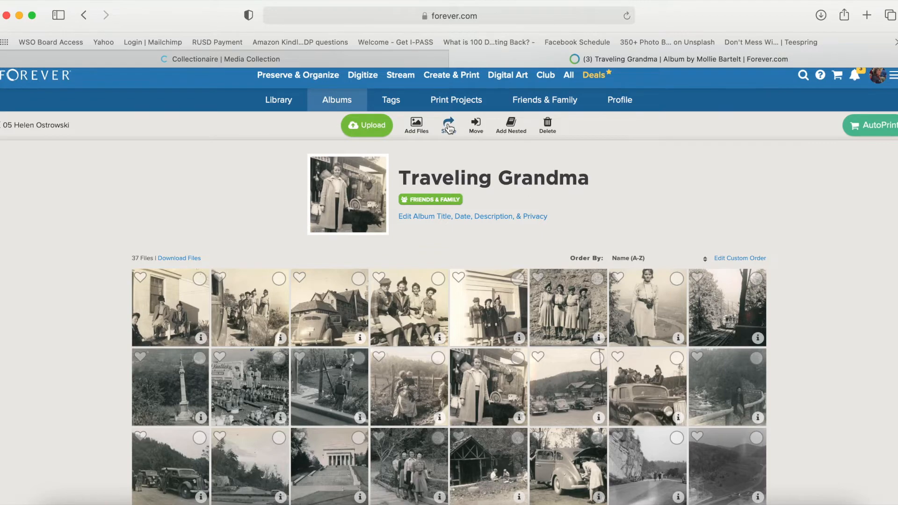
left_click(448, 125)
left_click(564, 213)
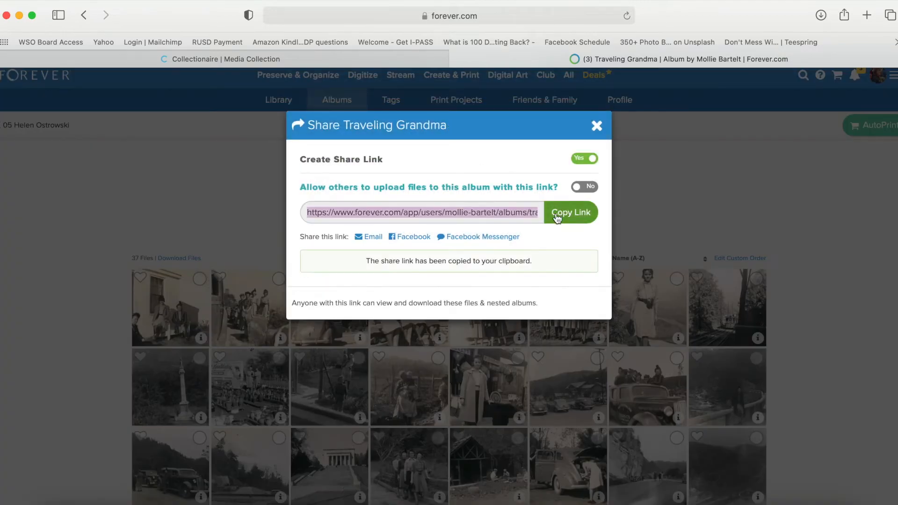
left_click(597, 126)
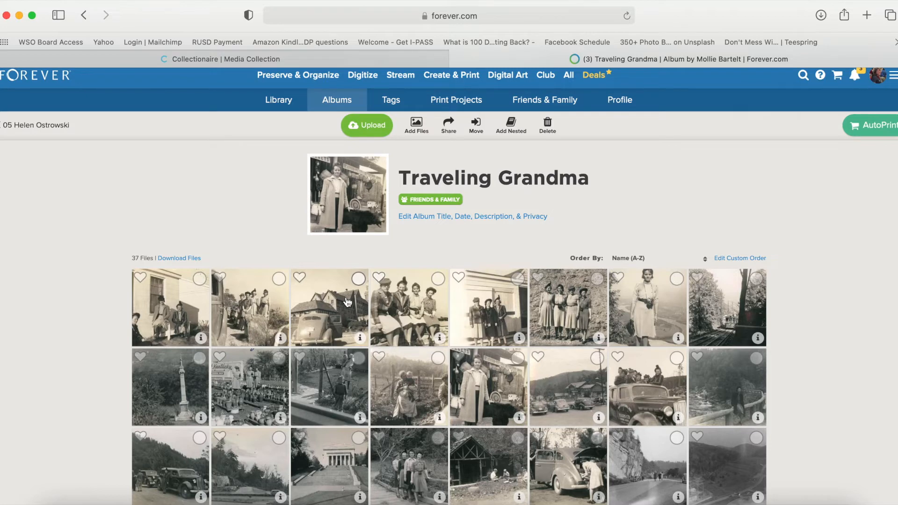
Download Traveling South_0007.jpg, the photo of four women standing together, without updated metadata, and return to the album.
left_click(588, 323)
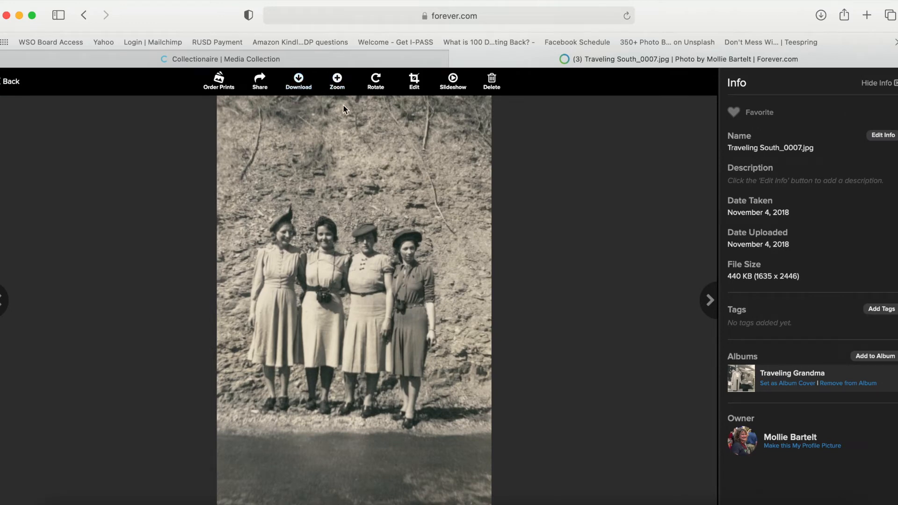
left_click(297, 83)
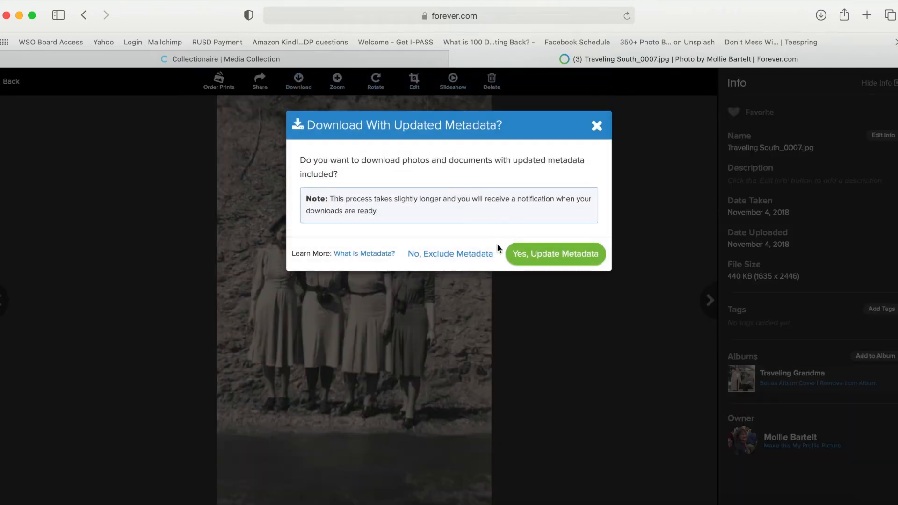
left_click(456, 254)
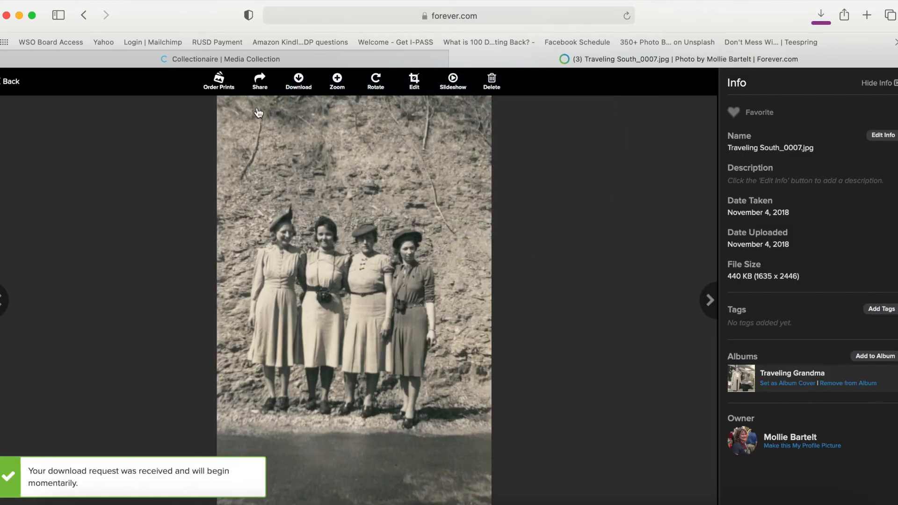
left_click(10, 85)
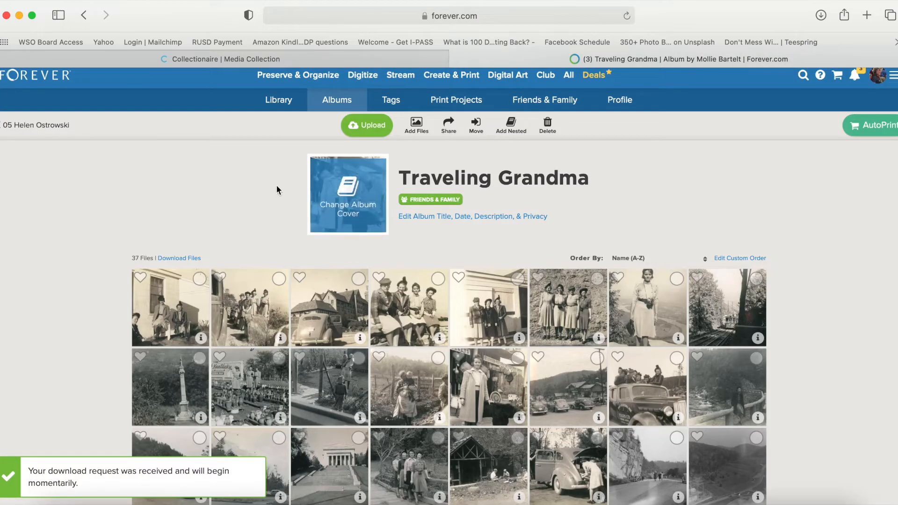
Switch to Collectionaire and start a "Grandma's Scrapbook" linked album under Traveling Young Grandma, described "She traveled with her girlfriends extensively.", with the copied share link.
left_click(280, 59)
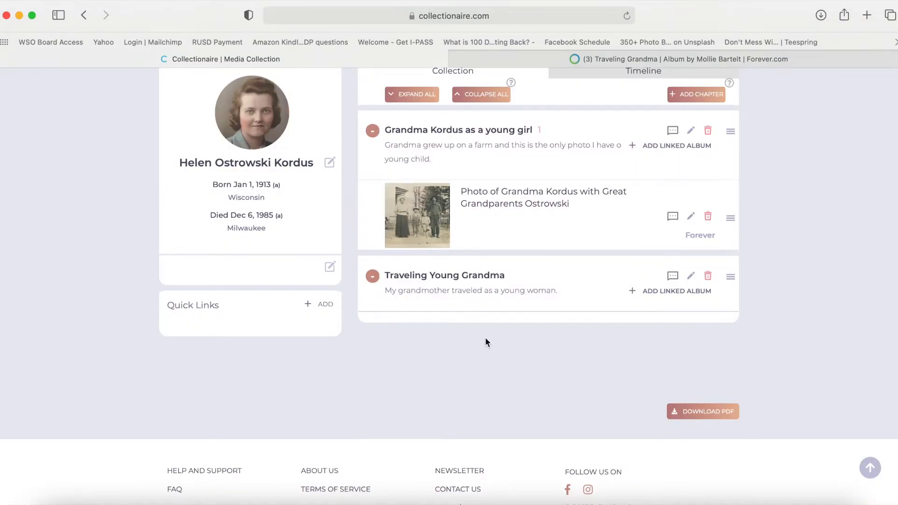
left_click(669, 292)
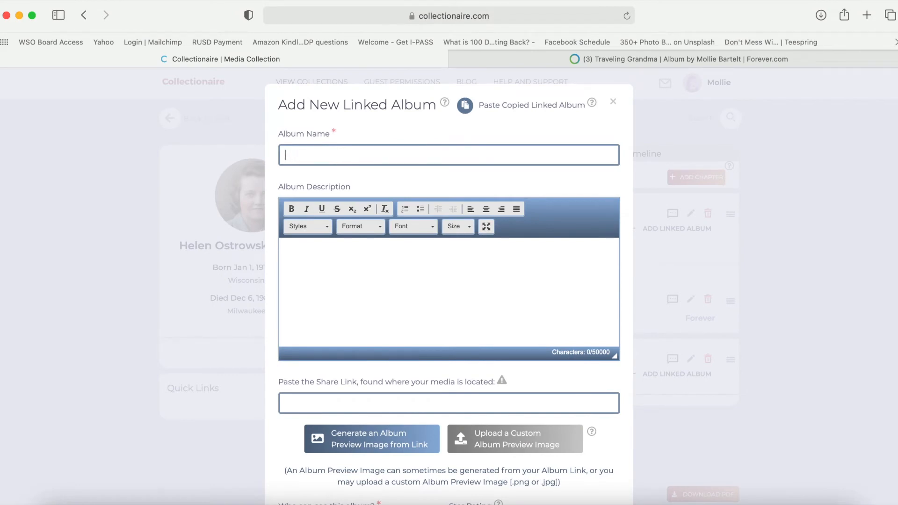
type("Grnadma")
key("BackSpace")
key("BackSpace")
type("ndma's Scrapbook")
left_click(309, 284)
type("She traveled with her girlfriends extensively.")
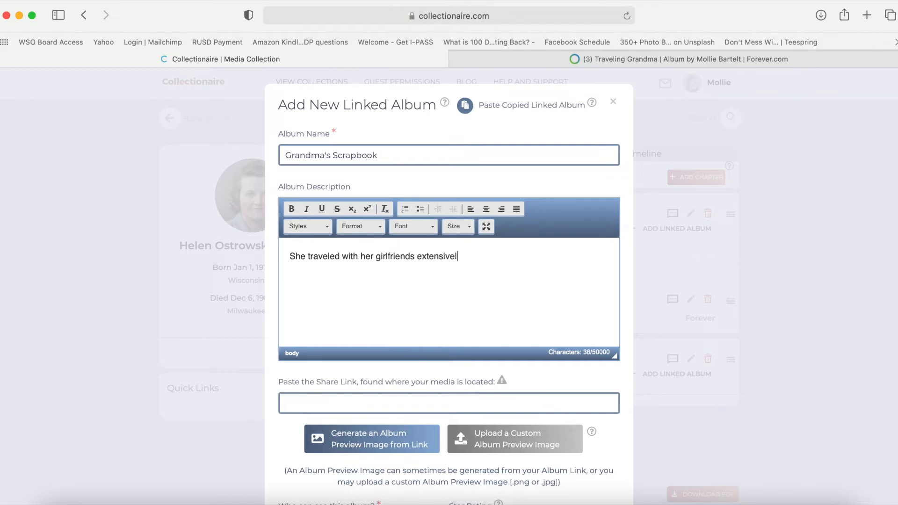
left_click(302, 405)
key("super+v")
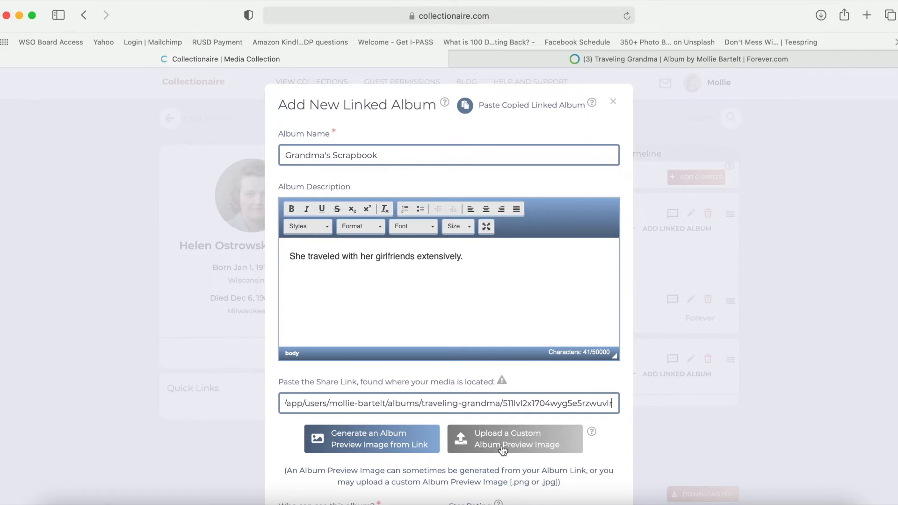
Upload Traveling South_0007.jpg from Downloads as the custom album preview, crop it fully zoomed out, and save the linked album.
left_click(533, 439)
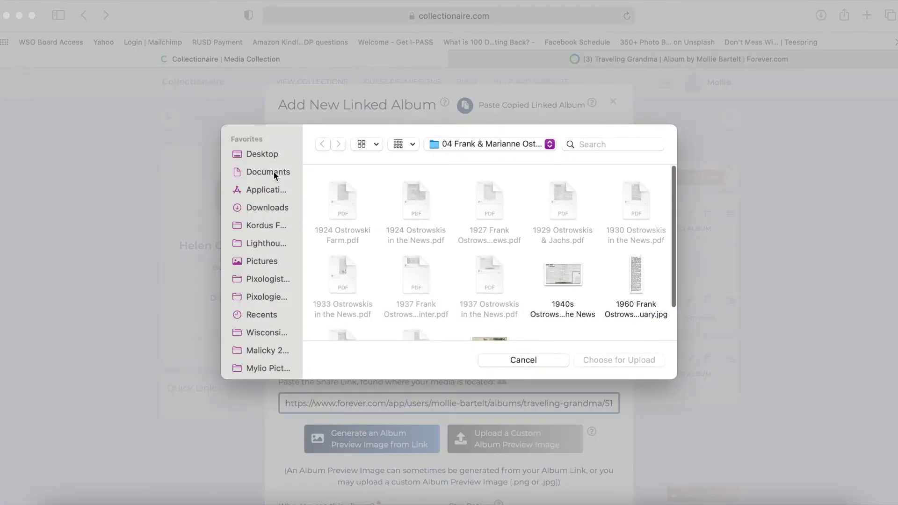
left_click(265, 210)
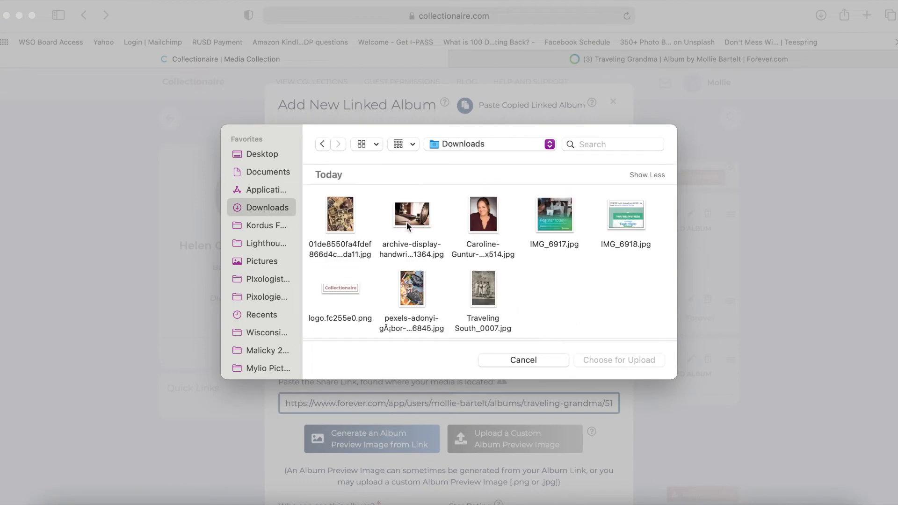
left_click(489, 292)
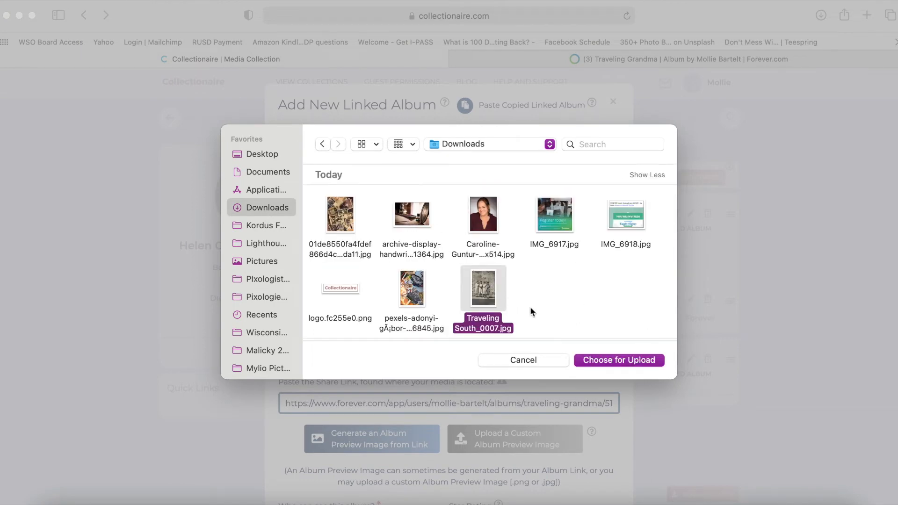
left_click(600, 360)
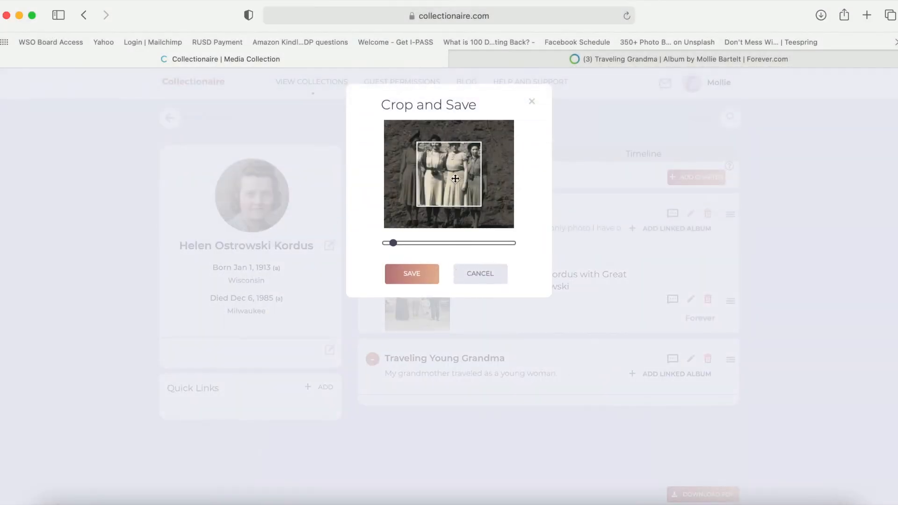
left_click_drag(391, 243, 386, 242)
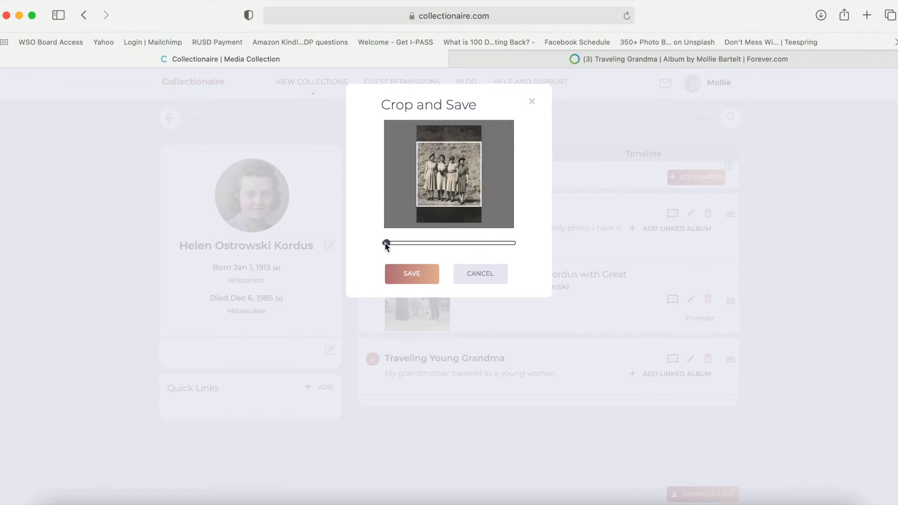
left_click(425, 275)
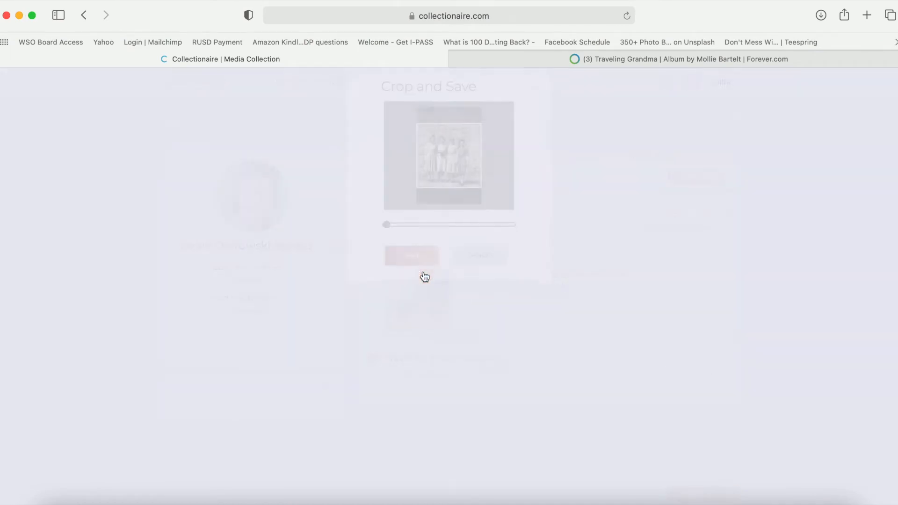
scroll(423, 272, "down", 5)
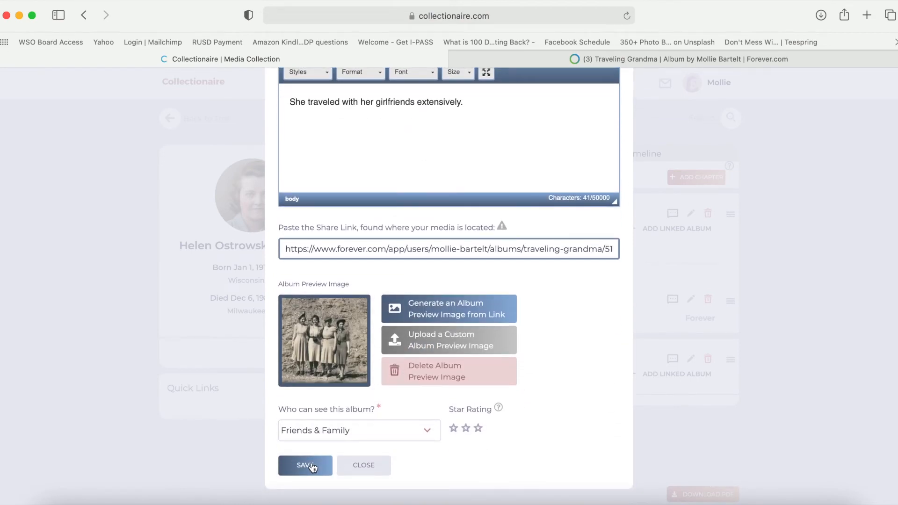
left_click(311, 465)
scroll(522, 211, "up", 2)
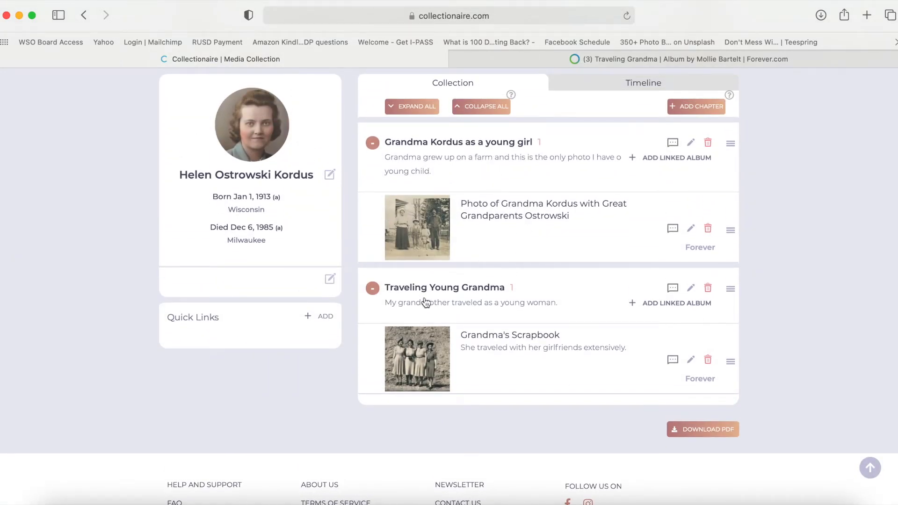
Generate a PDF of the grandmother's collection and look through its chapters and timeline.
scroll(487, 303, "down", 1)
scroll(486, 303, "down", 1)
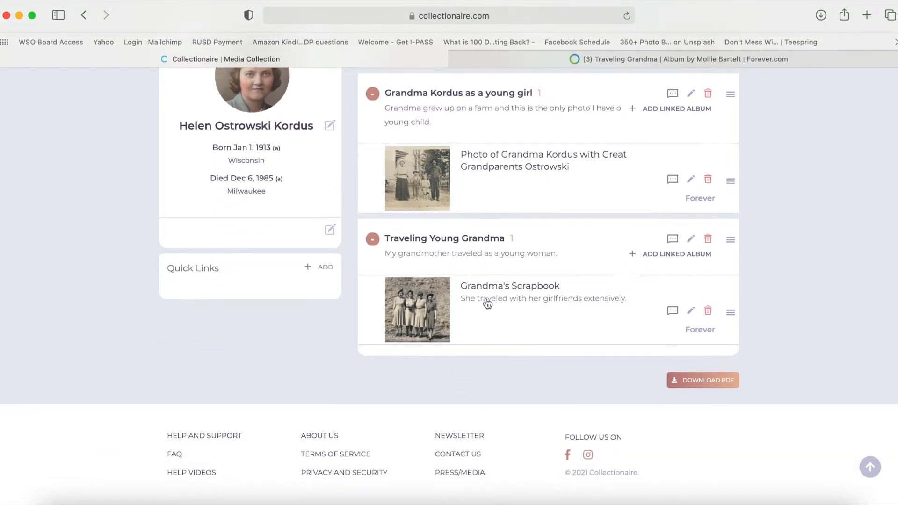
scroll(592, 370, "up", 1)
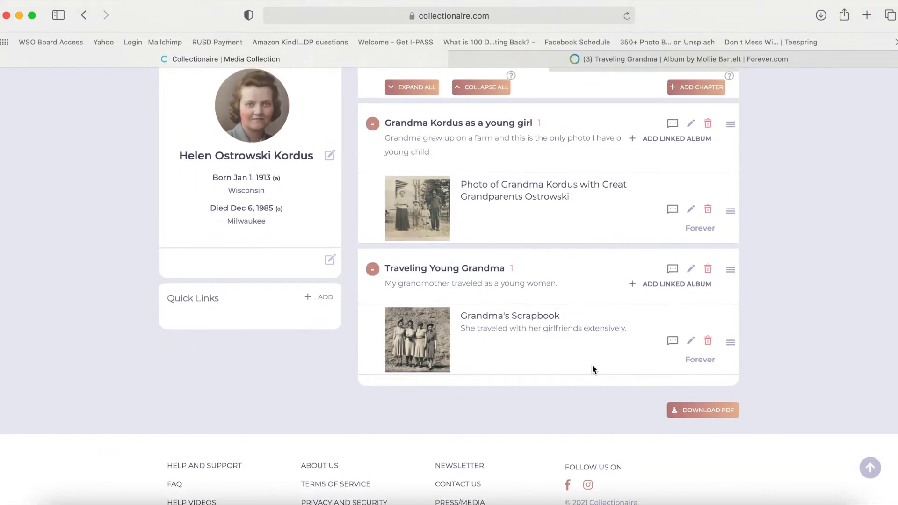
scroll(592, 370, "up", 3)
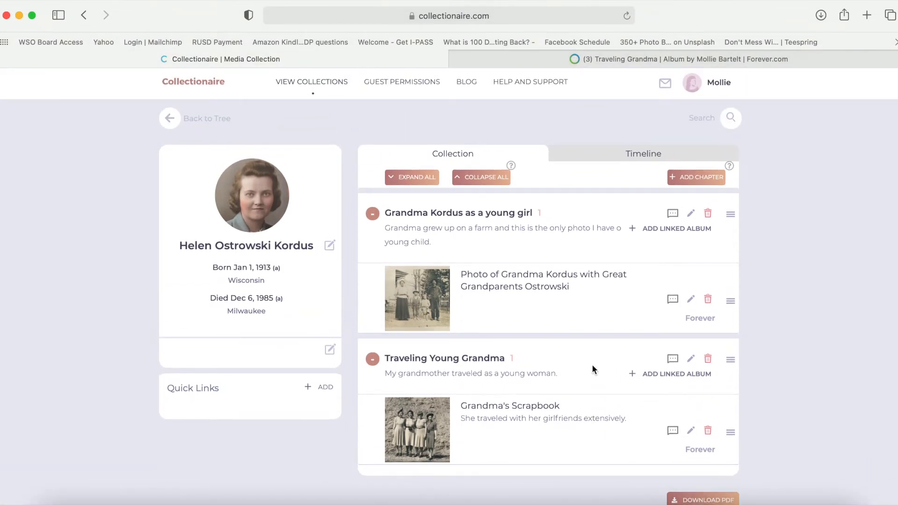
scroll(592, 369, "down", 1)
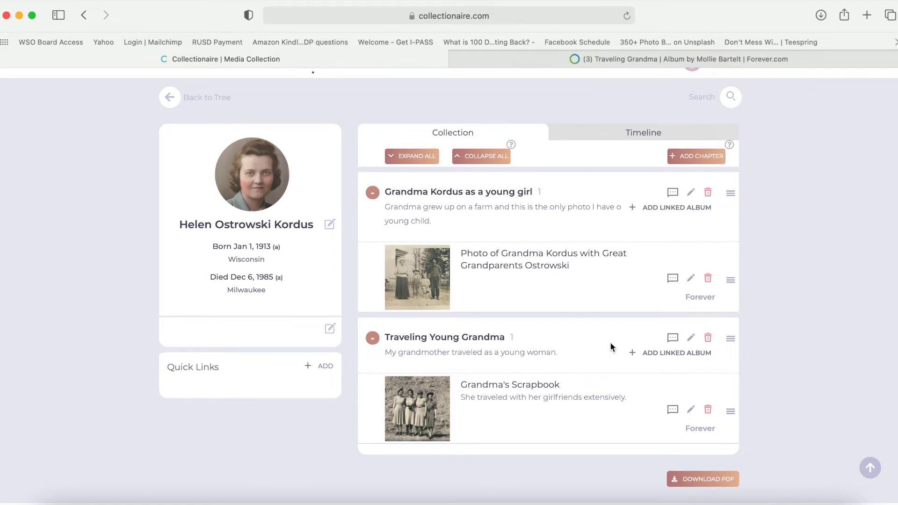
scroll(610, 343, "down", 3)
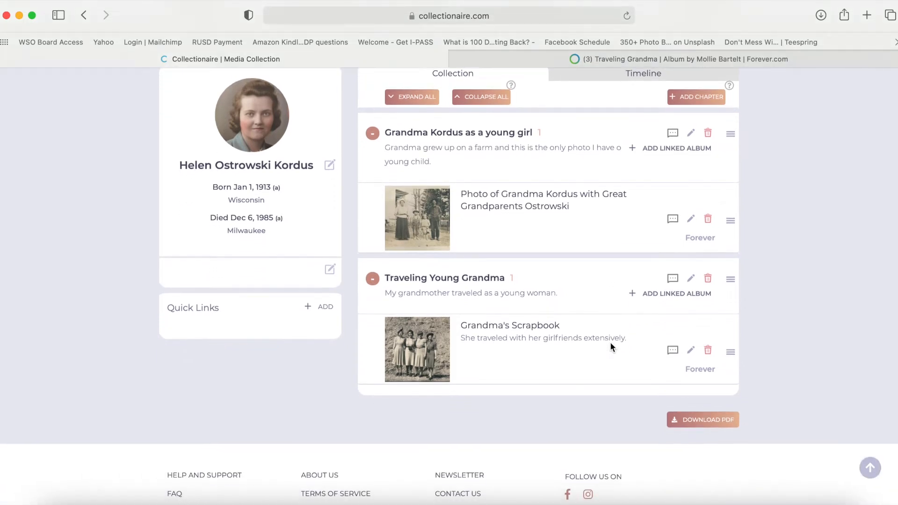
left_click(701, 421)
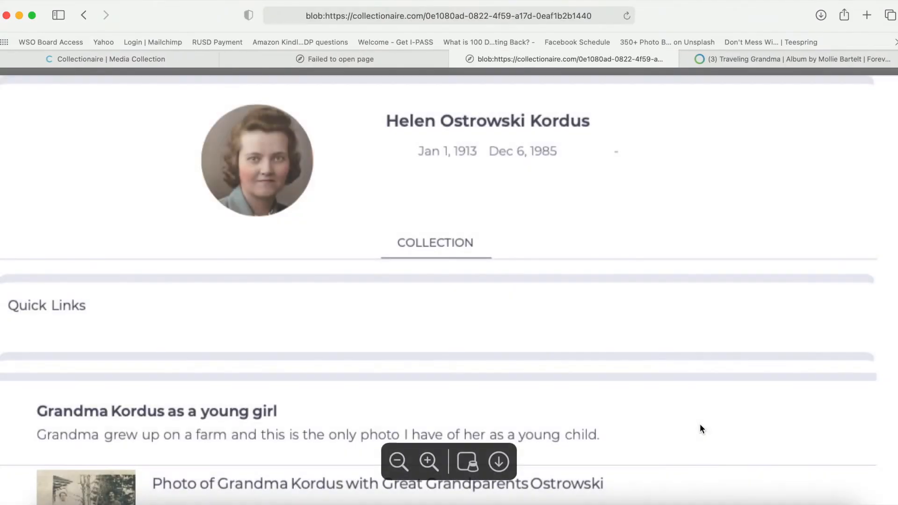
scroll(607, 267, "down", 2)
scroll(606, 268, "up", 1)
scroll(606, 268, "down", 4)
scroll(607, 267, "down", 8)
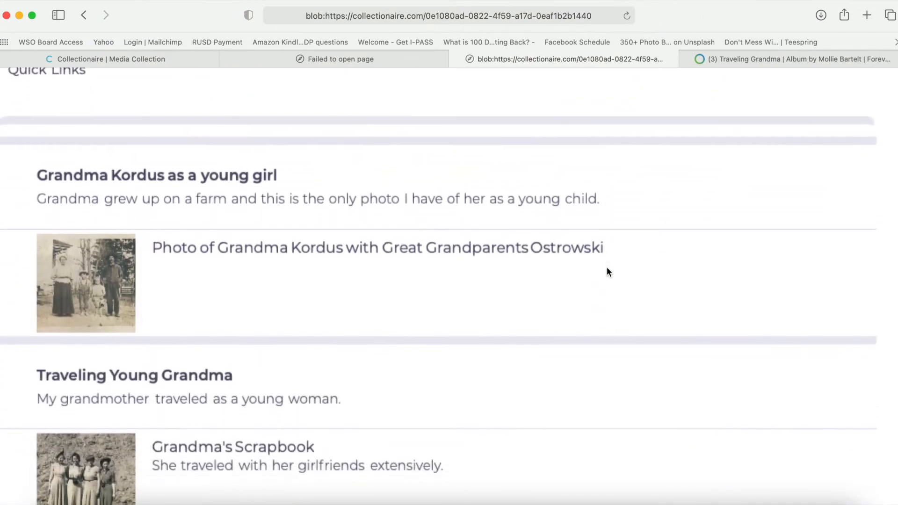
scroll(607, 268, "down", 4)
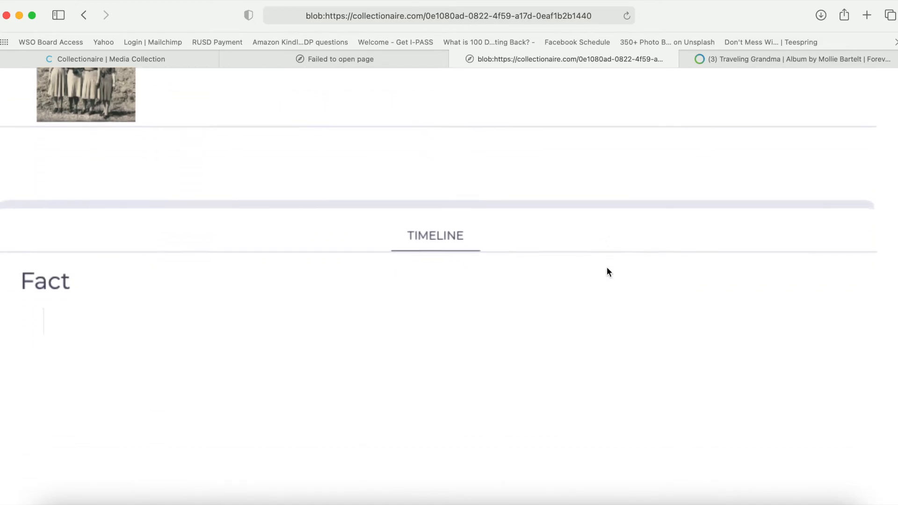
scroll(606, 267, "up", 5)
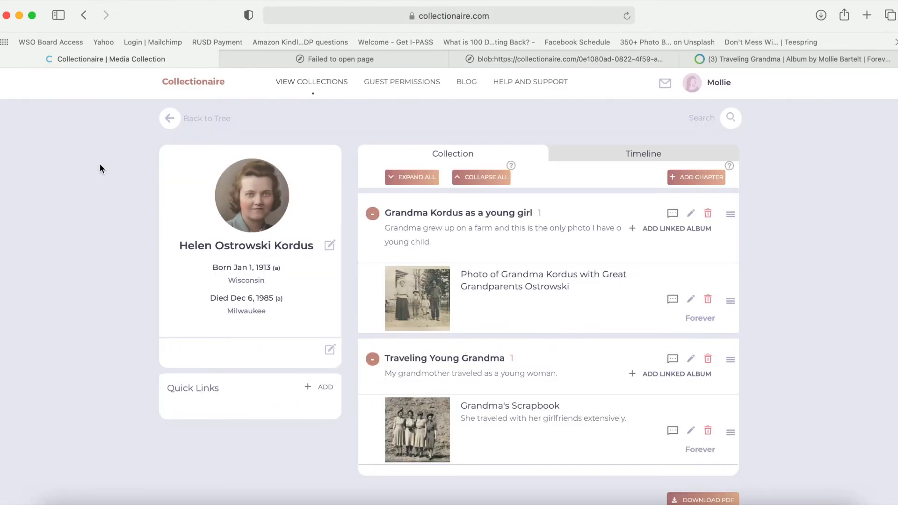
From the family tree, open the collection of the grandmother's brother in the white hat and start a chapter titled "Newspaper Articles of Tragic Accident".
left_click(171, 120)
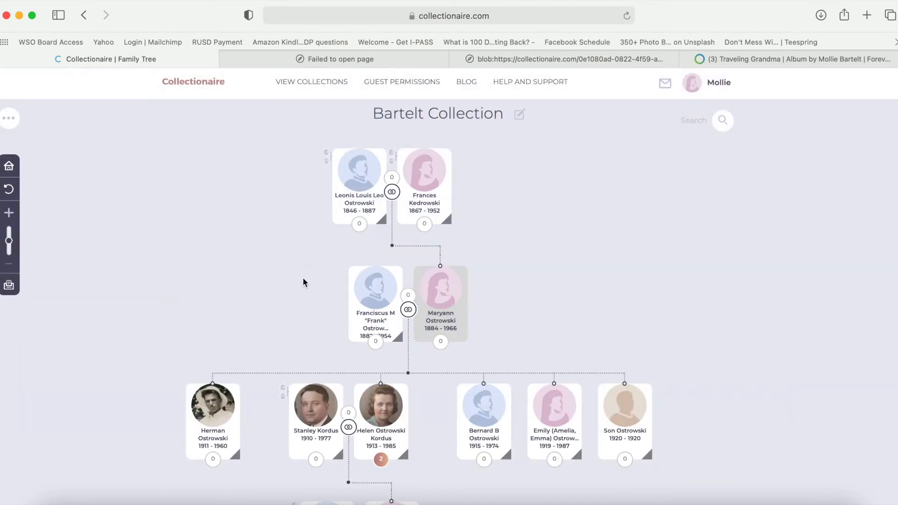
left_click(265, 352)
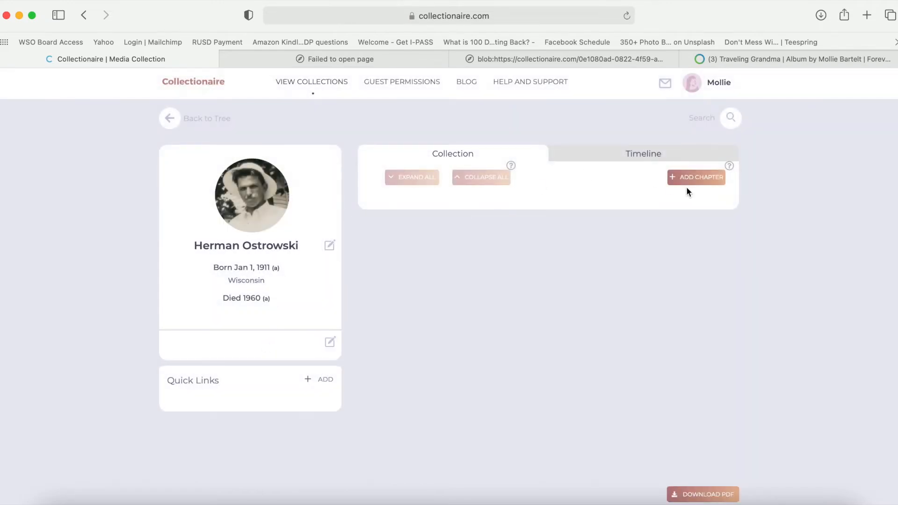
left_click(715, 181)
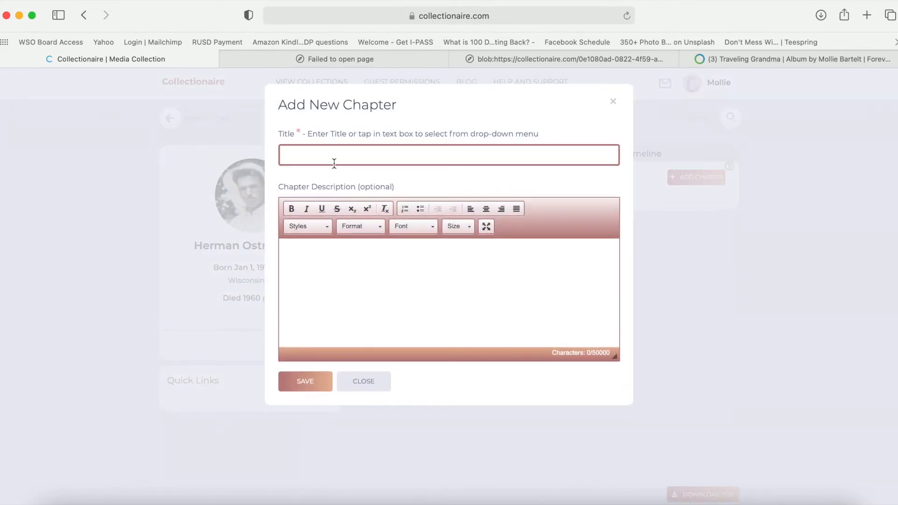
left_click(331, 158)
type("Newspaper Arti")
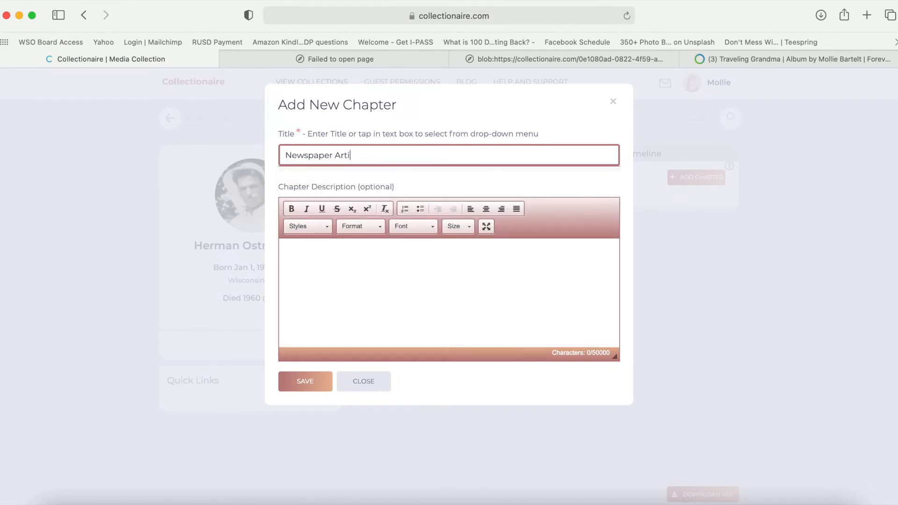
type("cles of Tragic Accident")
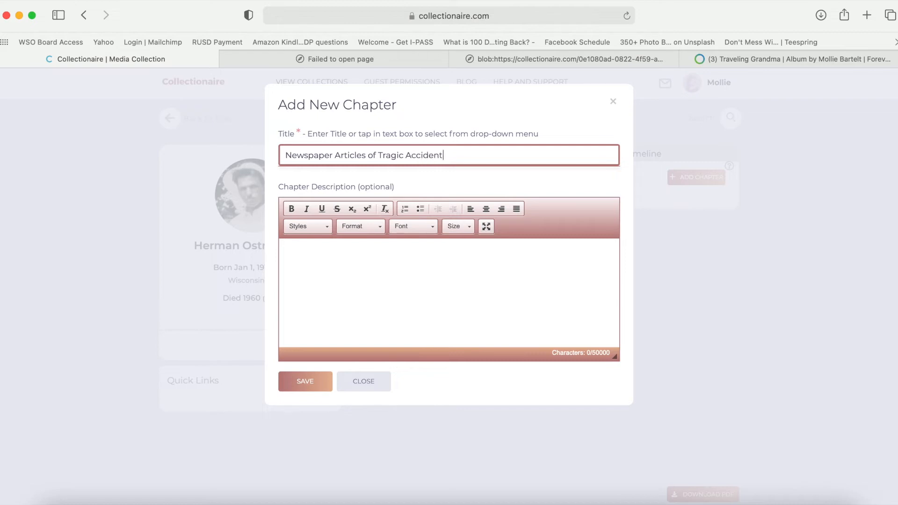
Describe his death in an explosion possibly while making moonshine for his daughter's wedding, when "My mother was about 12", save the chapter and dismiss the guide.
type("Germ")
key("BackSpace")
key("BackSpace")
type("Herman was killed i")
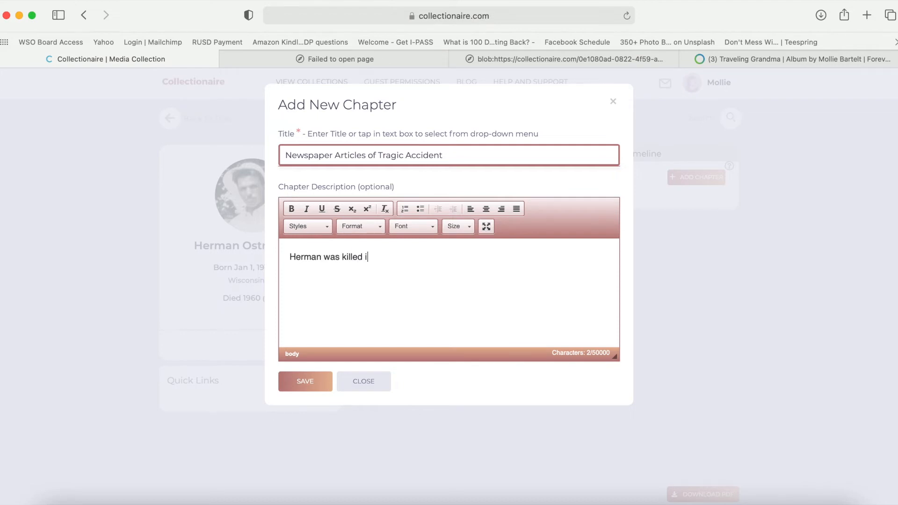
type(" explosion possb")
type("ly while making moonshine for her ")
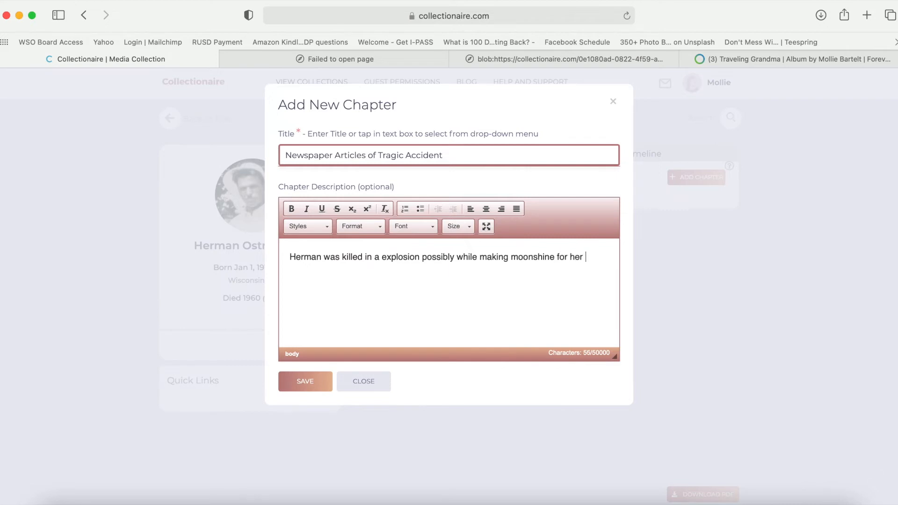
type("daughter's wedding. My mother was ")
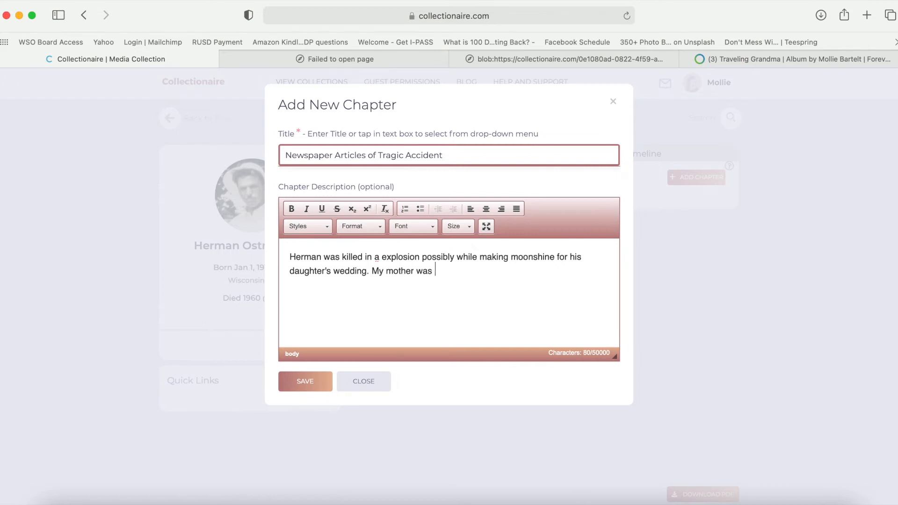
type("about 12 when this happened and ")
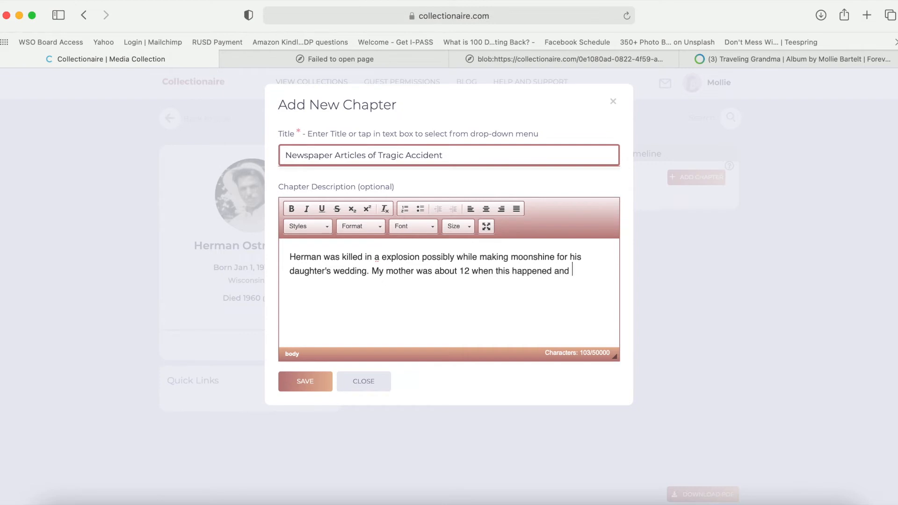
type("it was a very sad time")
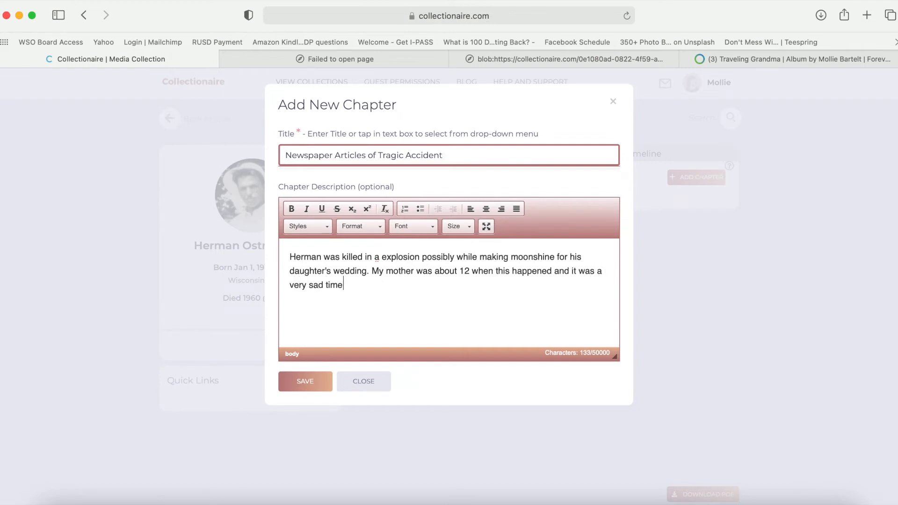
left_click(312, 381)
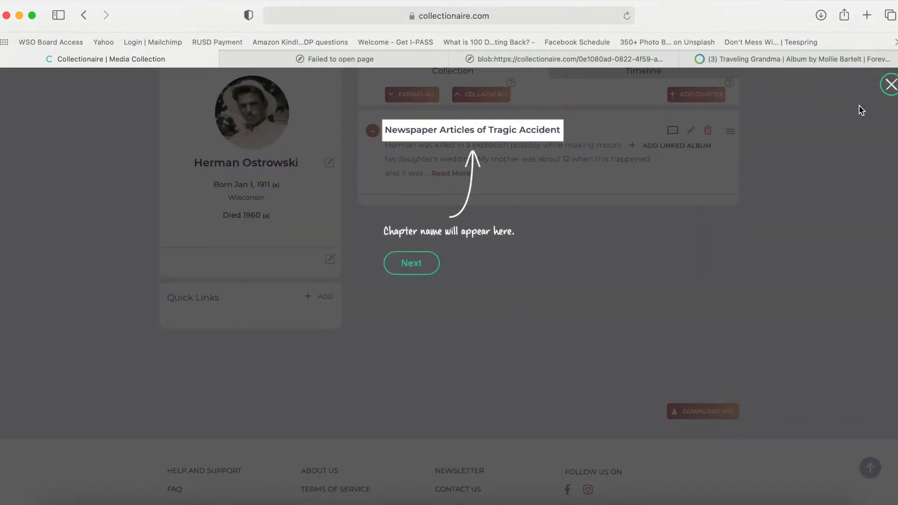
left_click(890, 85)
Start a linked album under the newspaper articles chapter, and switch to Forever to open the brother's album in the family history album.
scroll(644, 245, "up", 3)
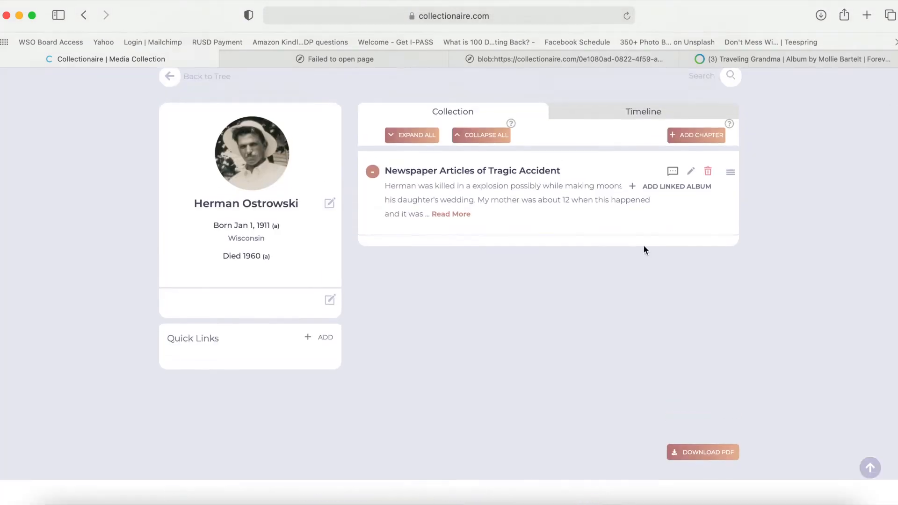
left_click(669, 229)
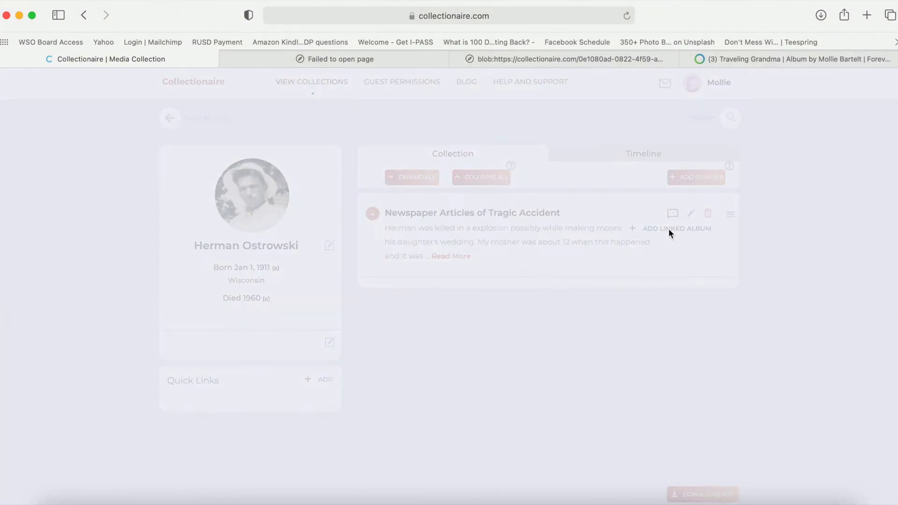
left_click(738, 59)
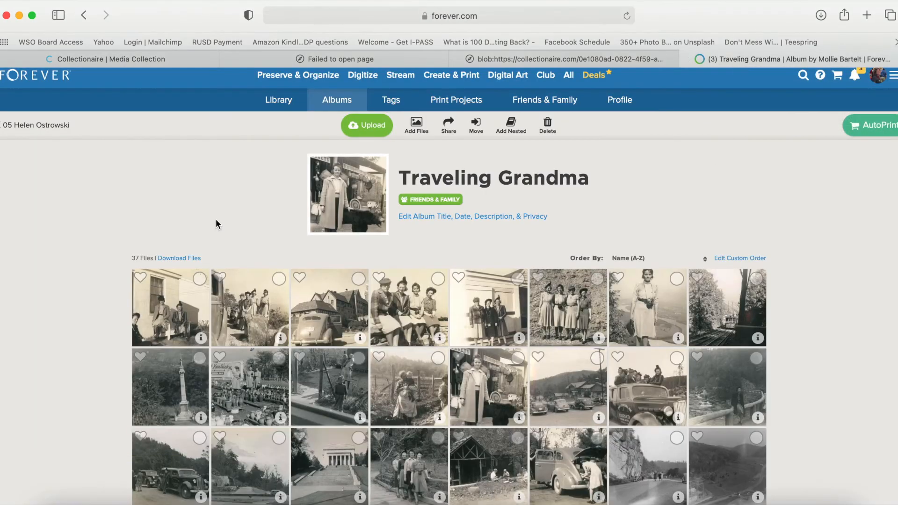
left_click(37, 125)
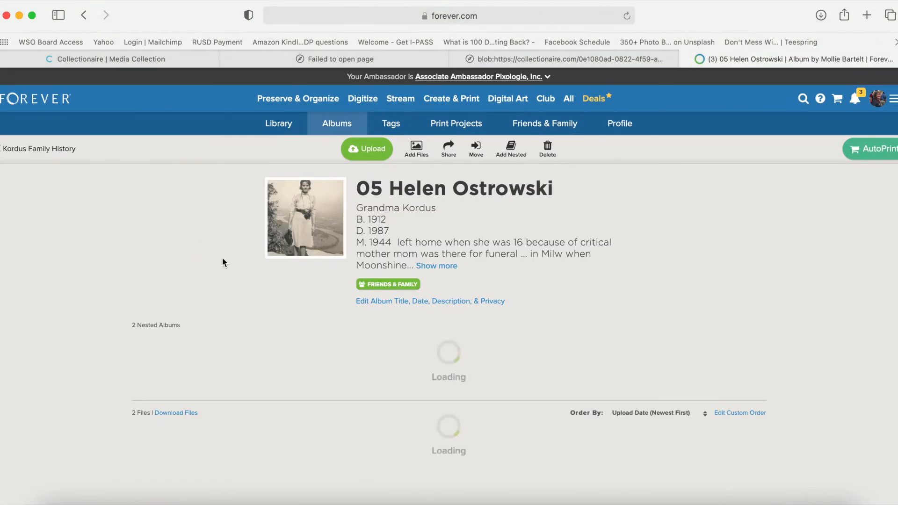
left_click(37, 150)
scroll(338, 321, "down", 2)
scroll(339, 322, "down", 1)
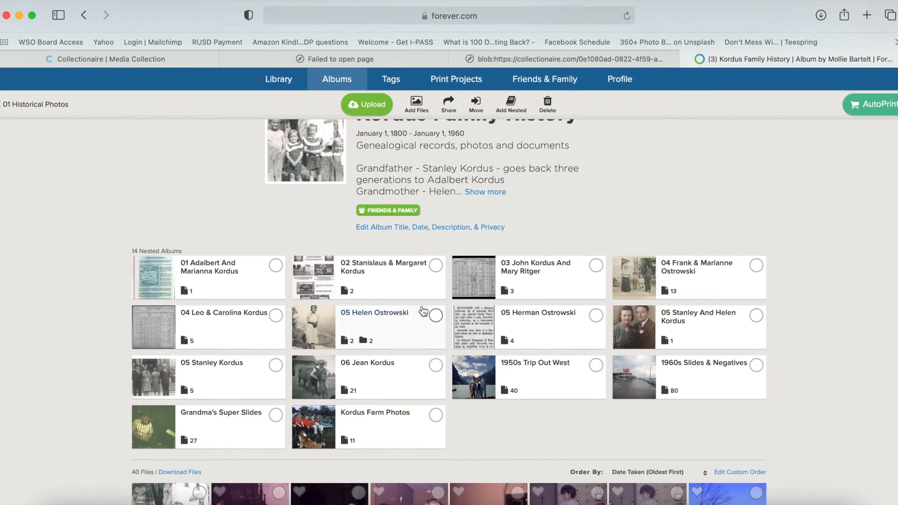
left_click(539, 317)
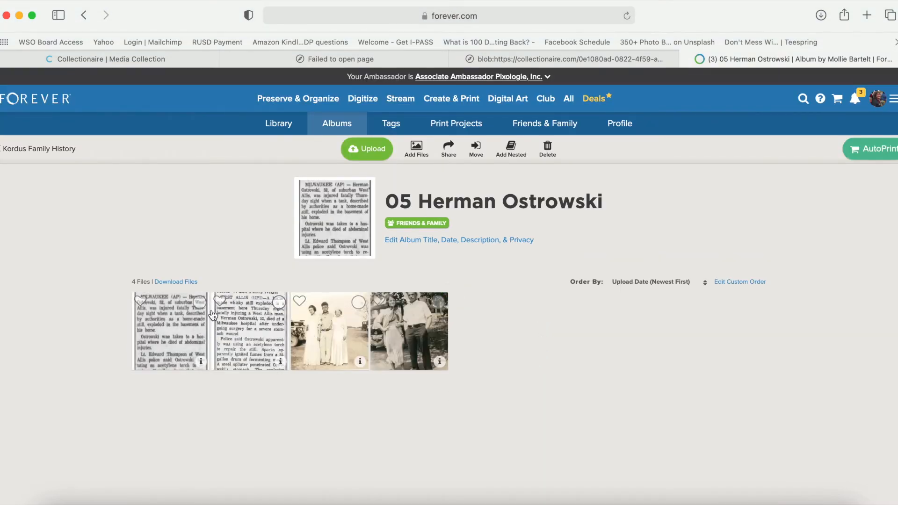
Select the two newspaper clippings in the brother's album and copy their share link.
left_click(200, 302)
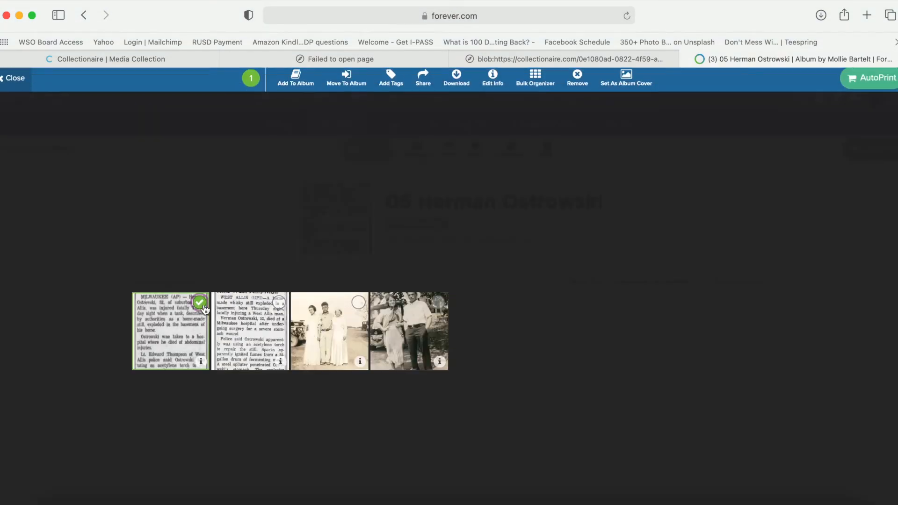
left_click(279, 303)
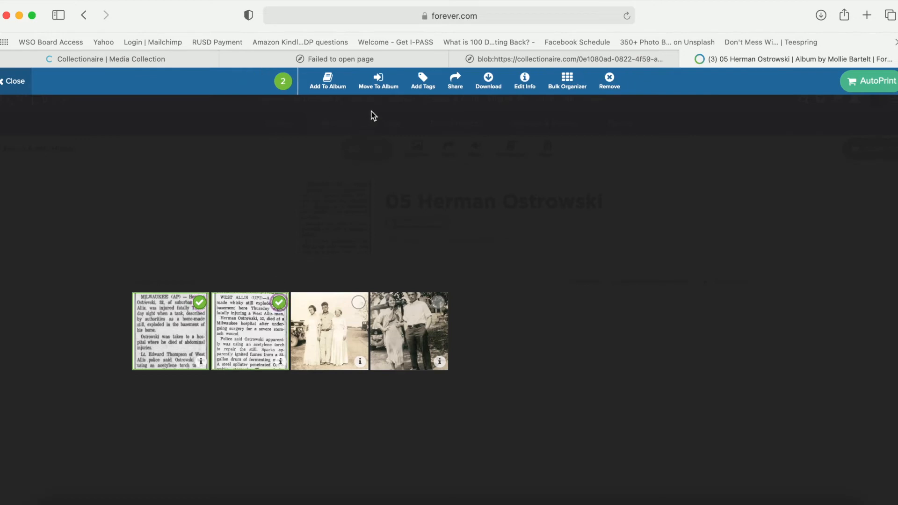
left_click(455, 84)
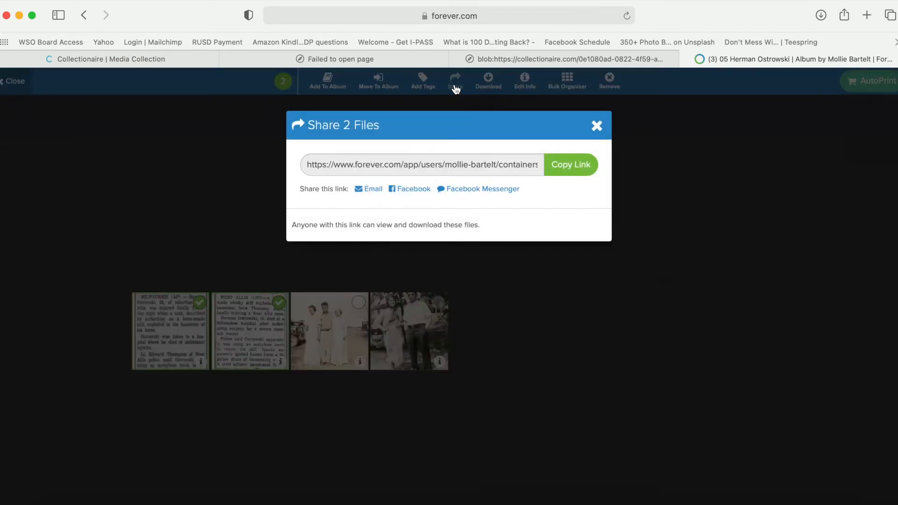
left_click(571, 170)
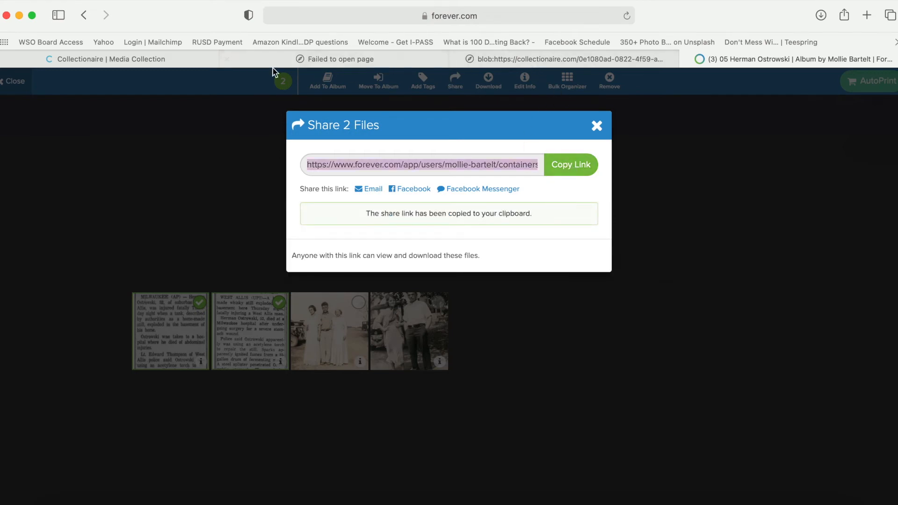
Switch back to Collectionaire, paste the copied share link into the new linked album and name it "Newspaper articles for his death.".
left_click(166, 59)
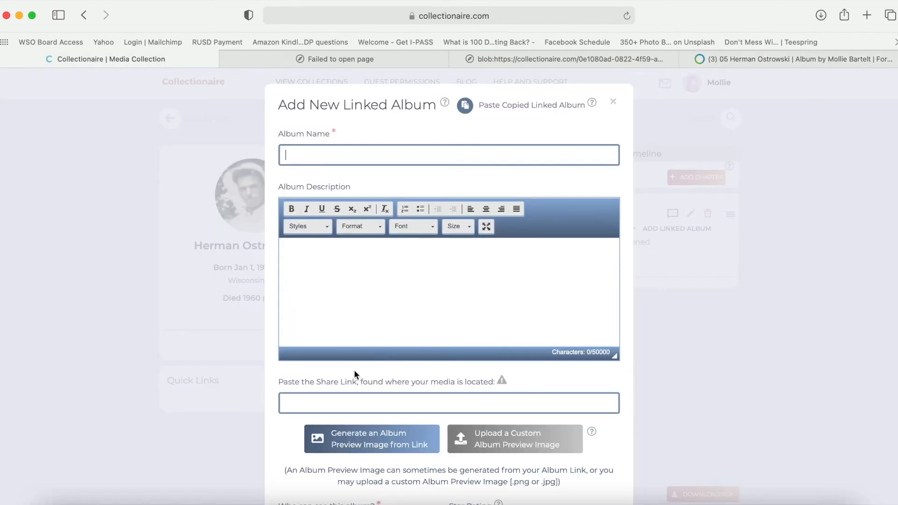
left_click(335, 402)
key("super+v")
left_click(309, 156)
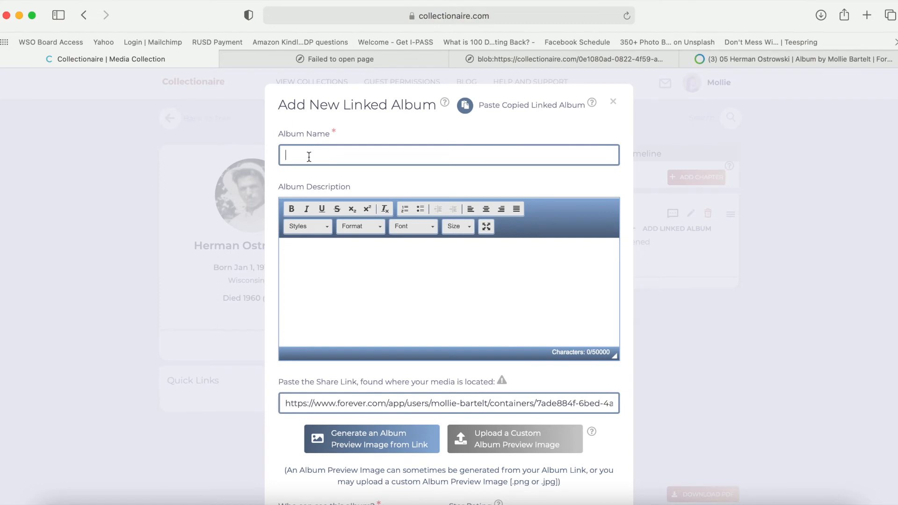
type("Newspaper articl")
key("BackSpace")
type("cles for his death.")
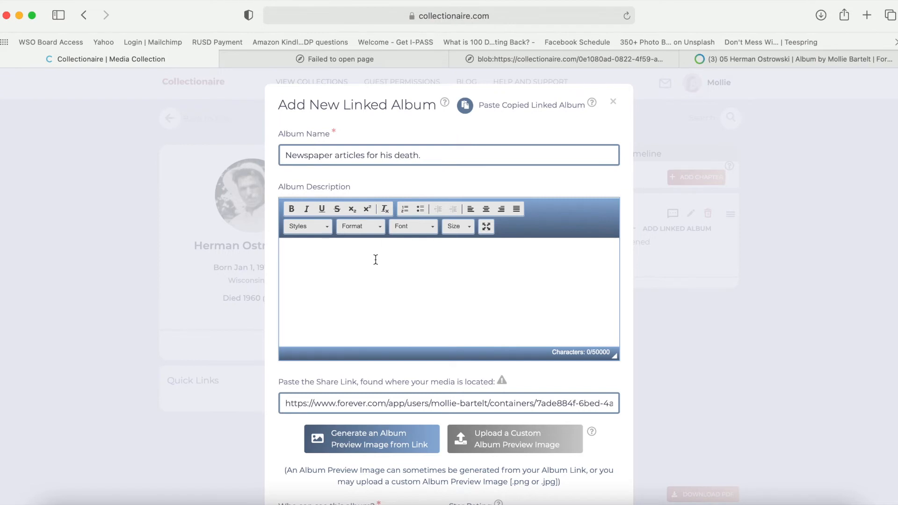
Upload "AP Report - Tank Explosion" from the brother's folder in the family history folder as the custom album preview image.
scroll(375, 260, "down", 3)
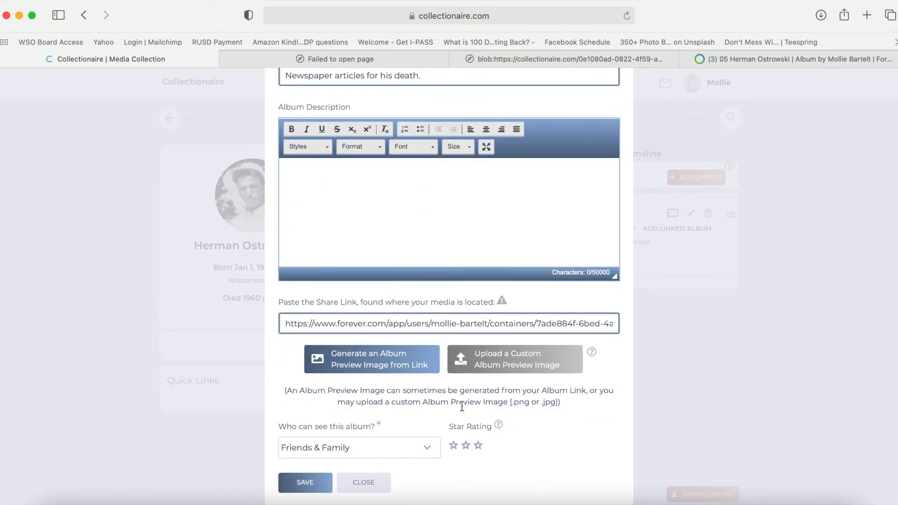
left_click(494, 367)
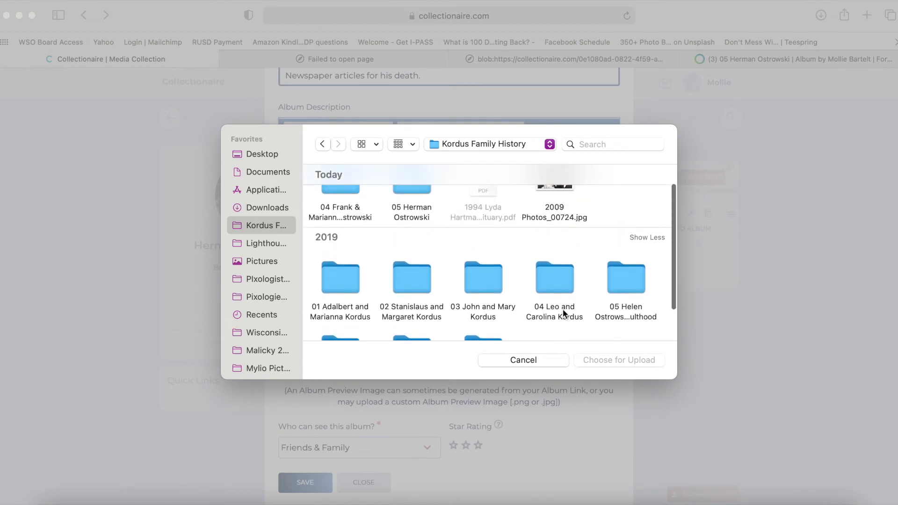
left_click(401, 220)
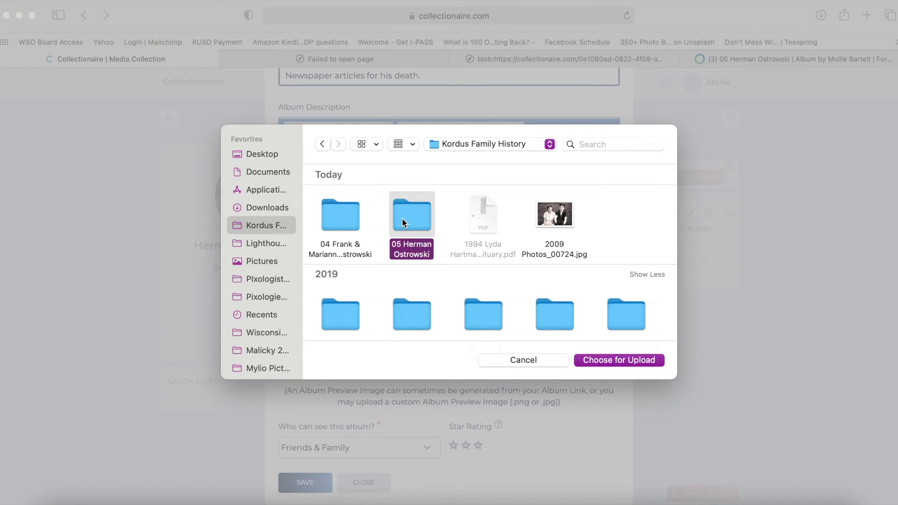
double_click(402, 220)
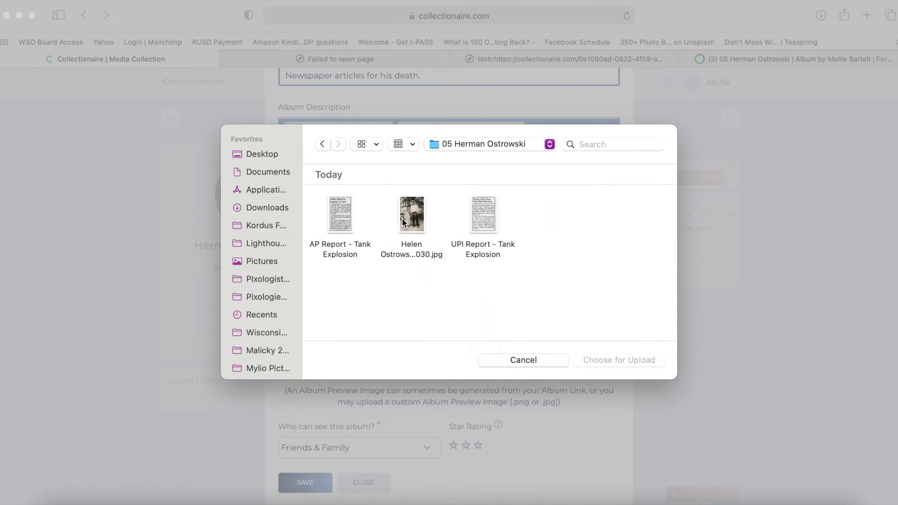
left_click(340, 229)
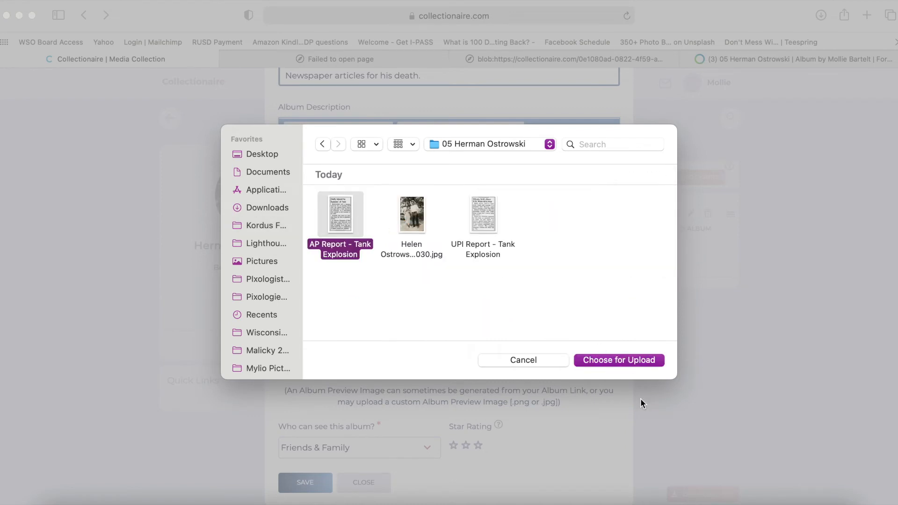
left_click(627, 359)
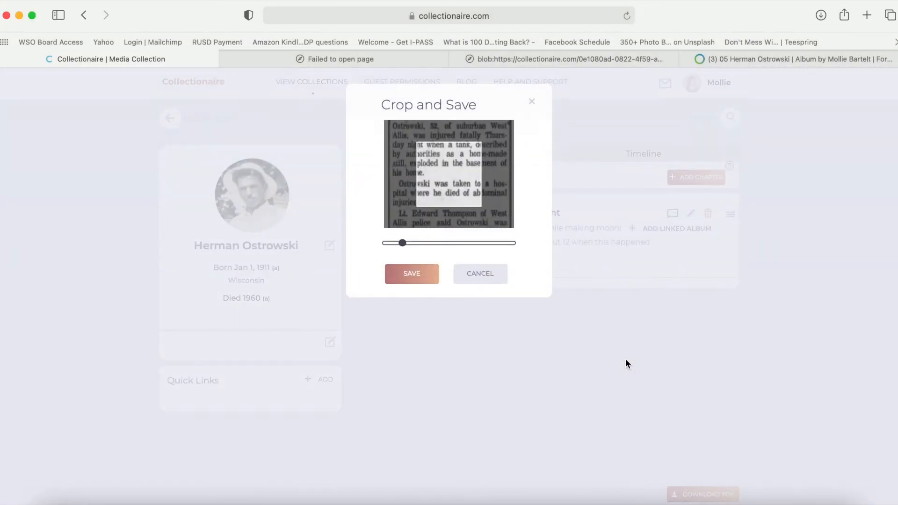
Crop the preview fully zoomed out with the article's headline inside the frame, and save the linked album.
left_click_drag(403, 242, 381, 242)
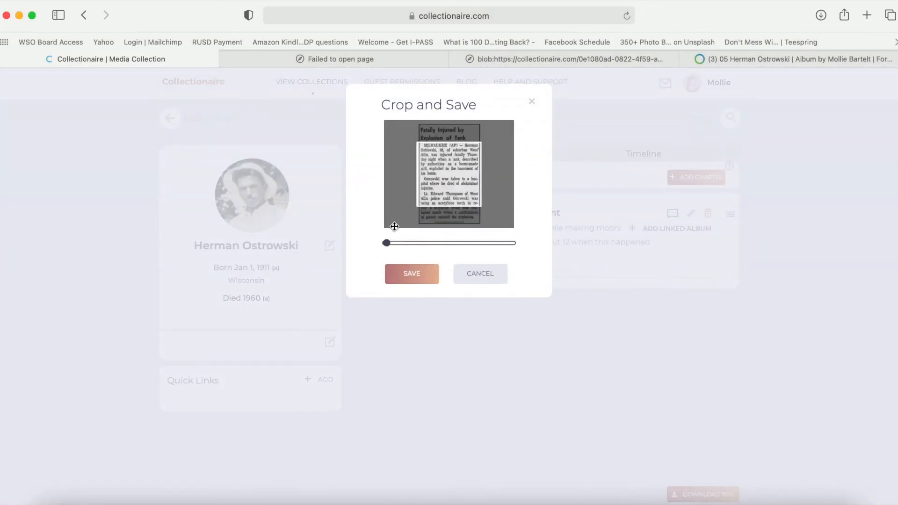
left_click_drag(456, 173, 456, 190)
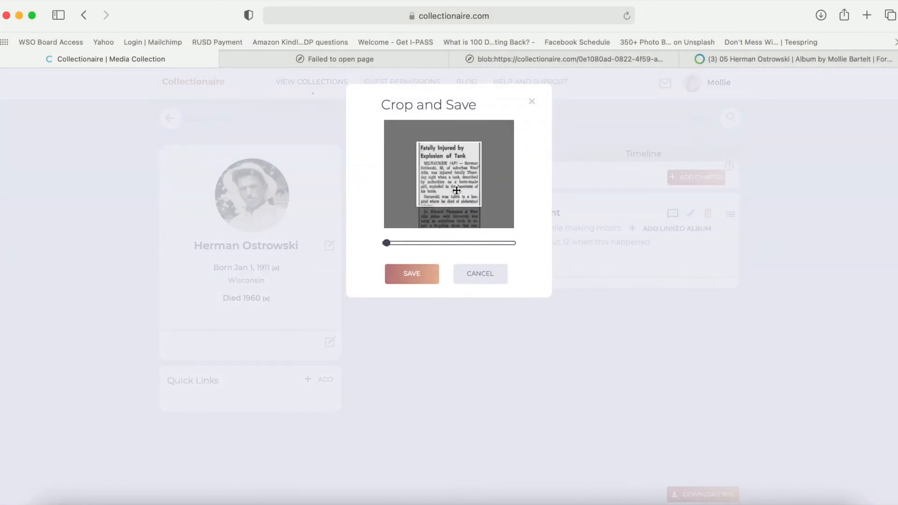
left_click(414, 276)
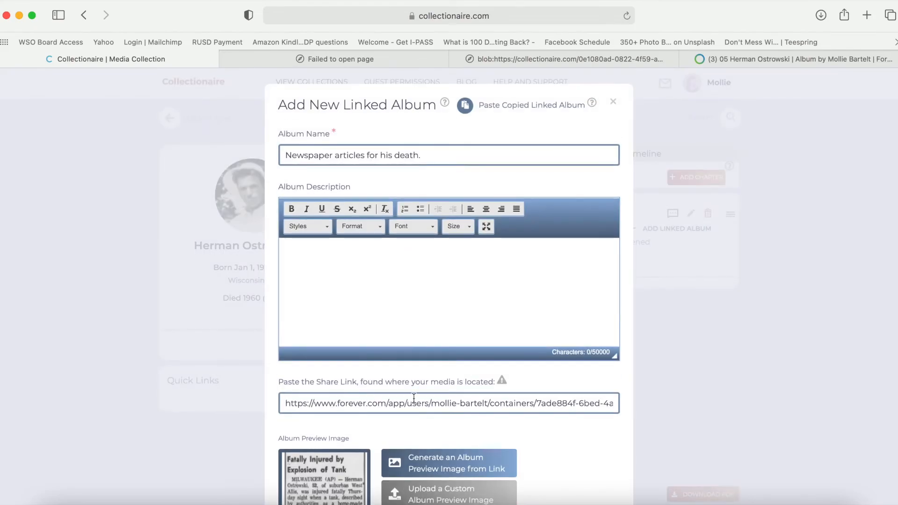
scroll(416, 402, "down", 2)
scroll(416, 404, "down", 3)
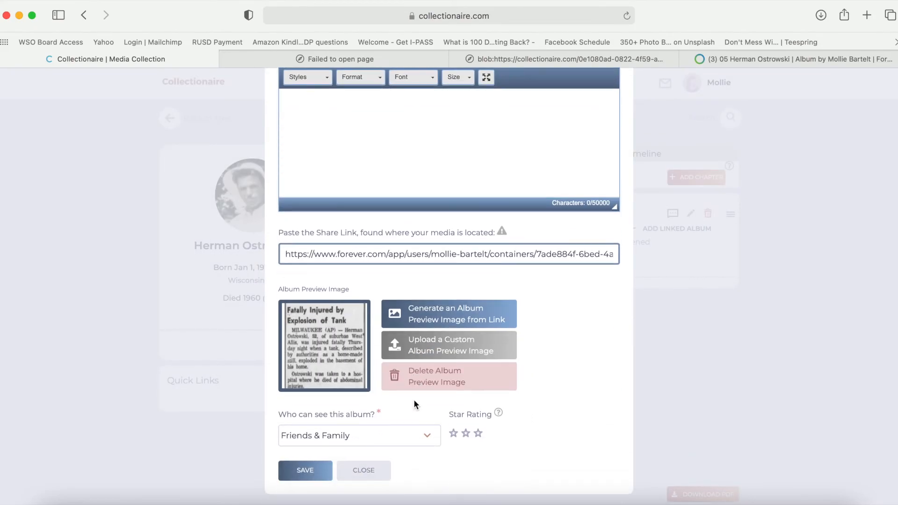
left_click(304, 466)
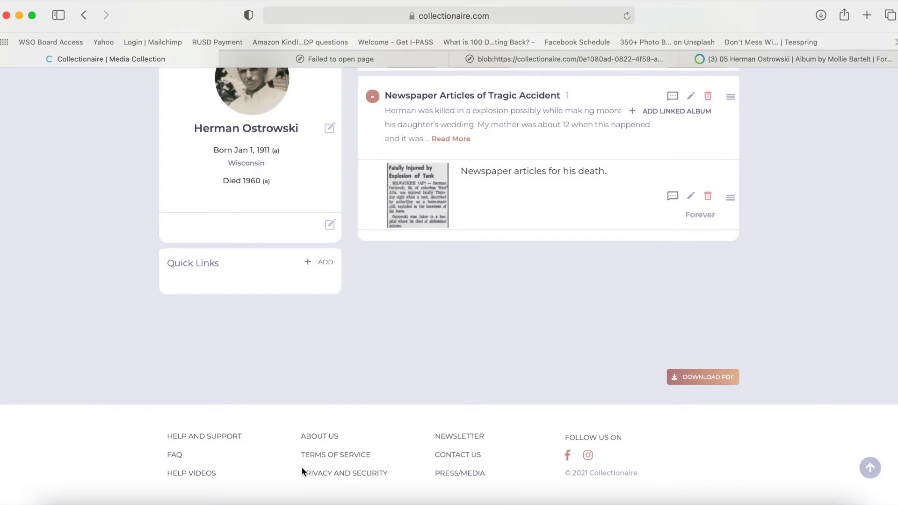
Open the new linked album in Forever, view the AP article full size, and return to the brother's collection in Collectionaire.
scroll(420, 298, "up", 2)
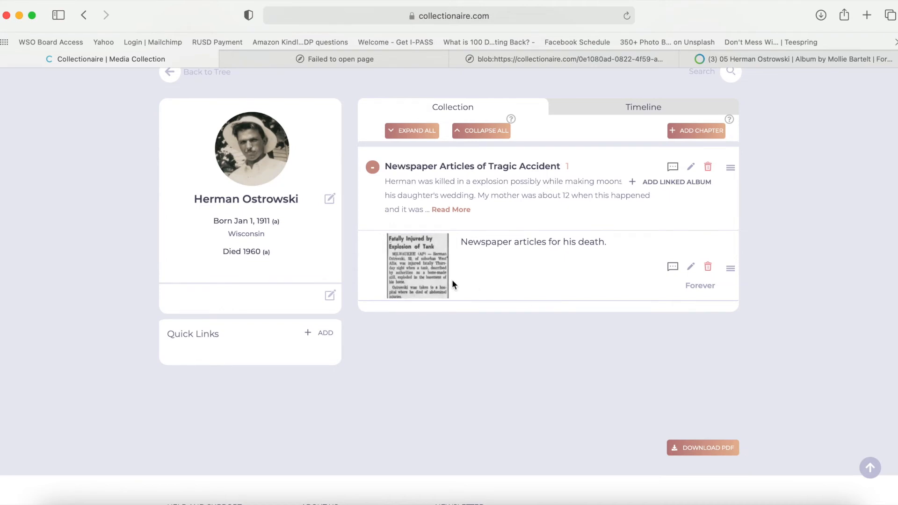
left_click(420, 275)
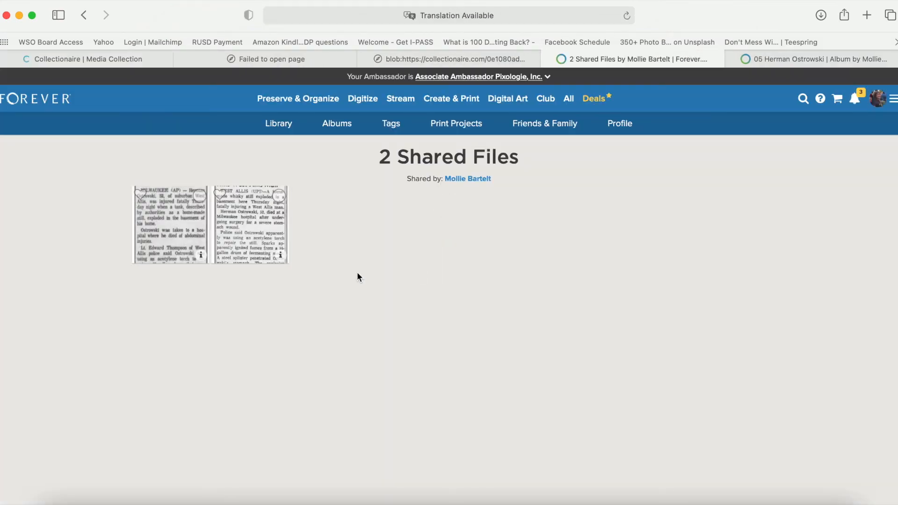
left_click(185, 232)
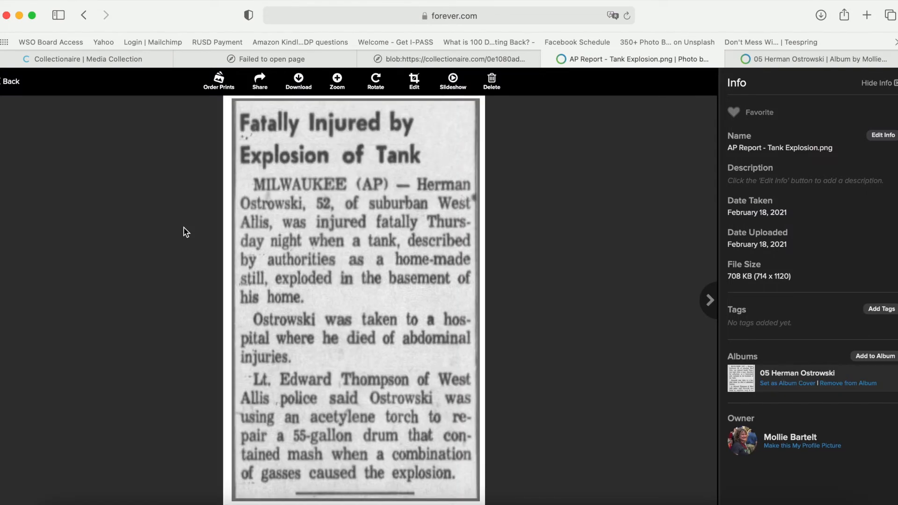
left_click(10, 84)
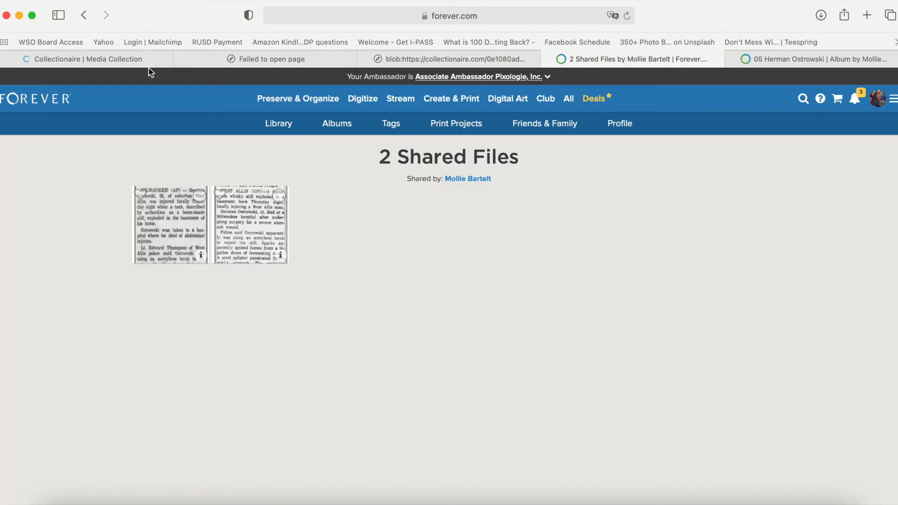
left_click(110, 60)
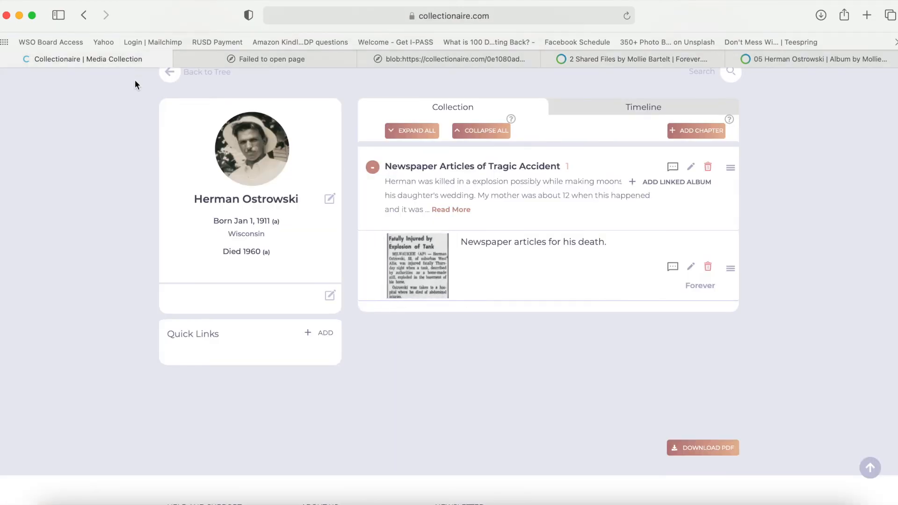
Go back to the family tree, and switch to Forever to open the couple's album numbered 03 in the family history album.
left_click(169, 75)
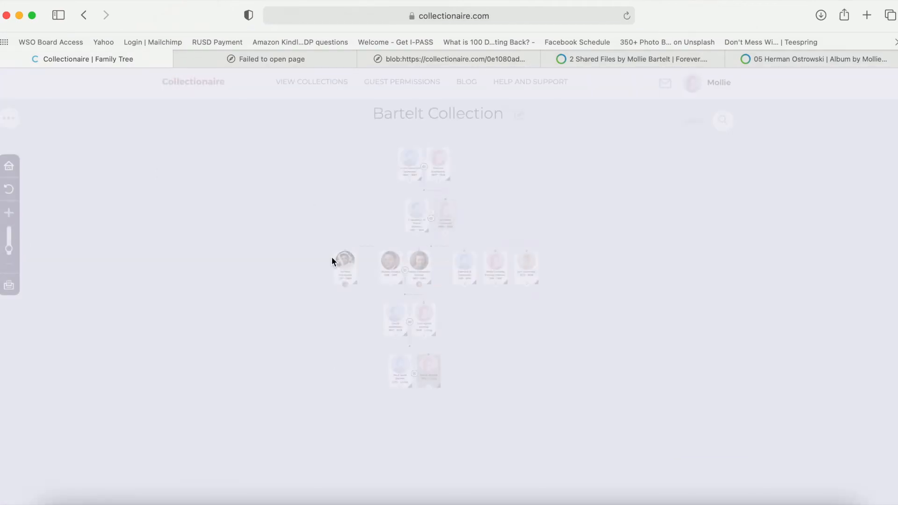
left_click(779, 58)
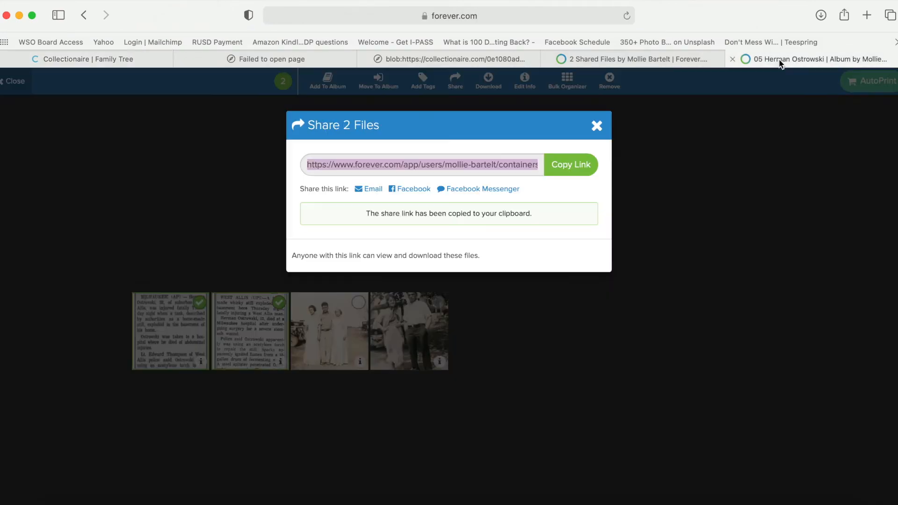
left_click(594, 124)
left_click(21, 89)
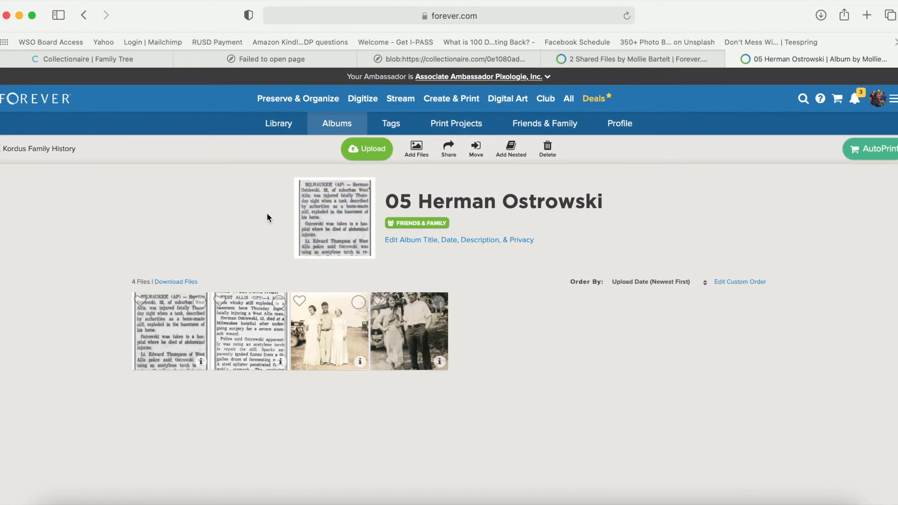
left_click(51, 157)
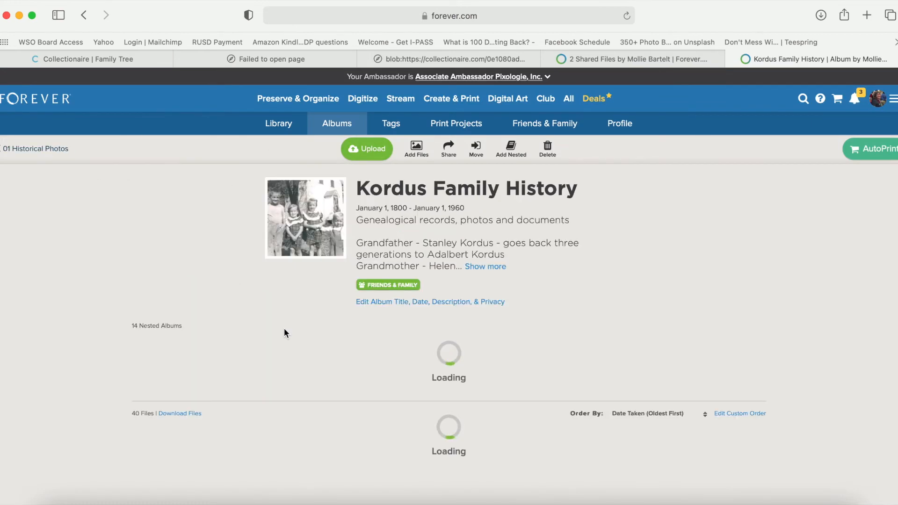
scroll(281, 336, "down", 2)
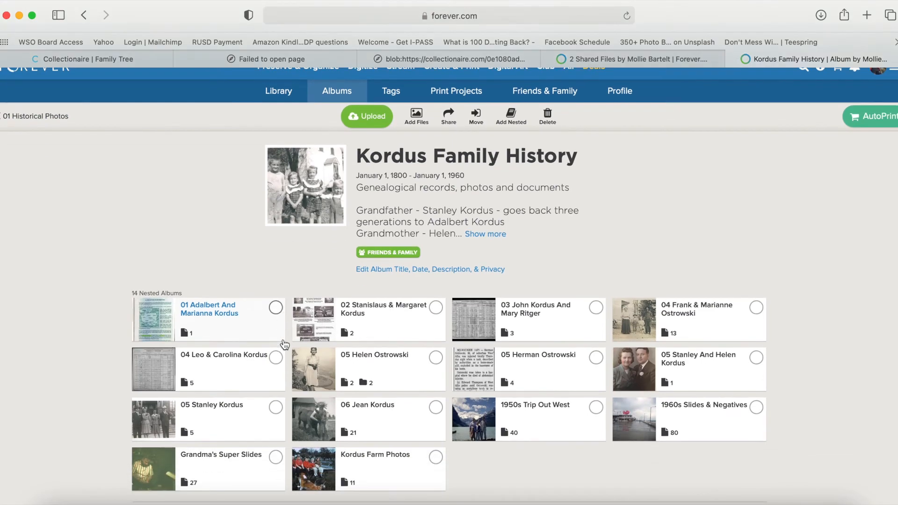
left_click(535, 313)
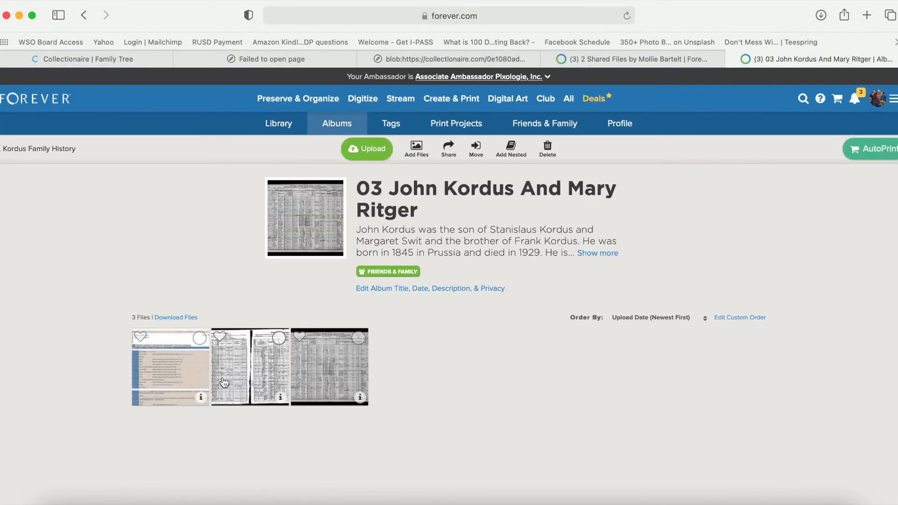
View the three genealogy and census files in the couple's Forever album full size, and return to the album.
left_click(175, 379)
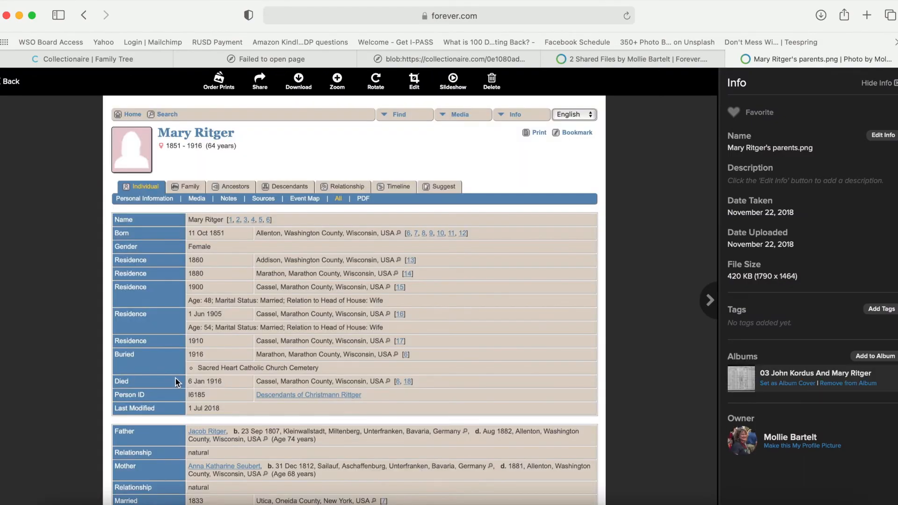
key("Right")
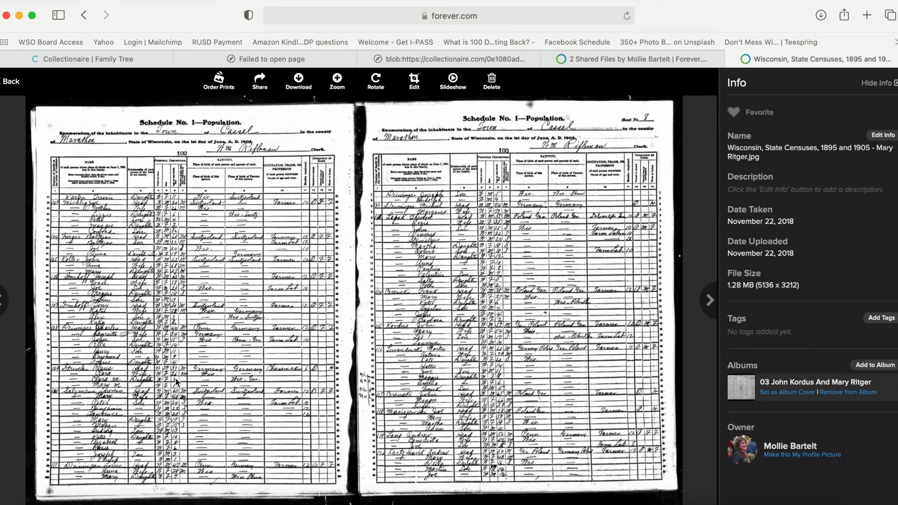
key("Right")
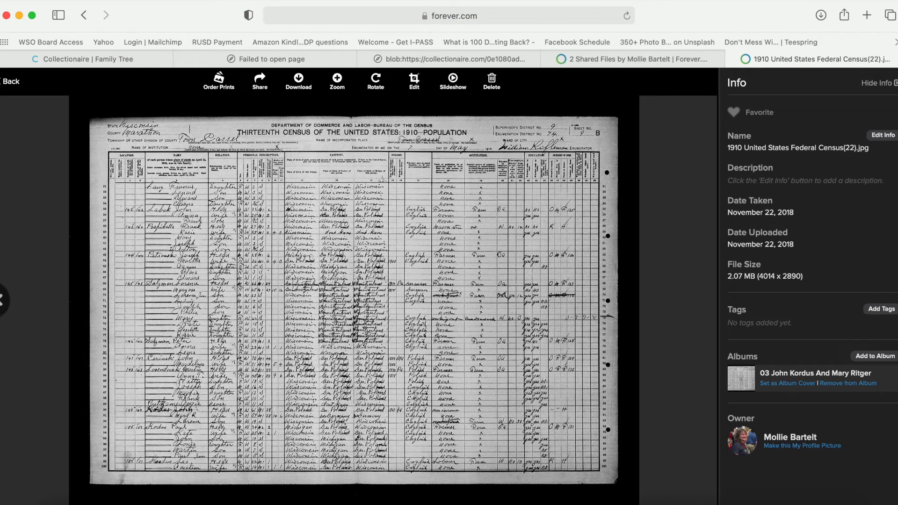
left_click(10, 82)
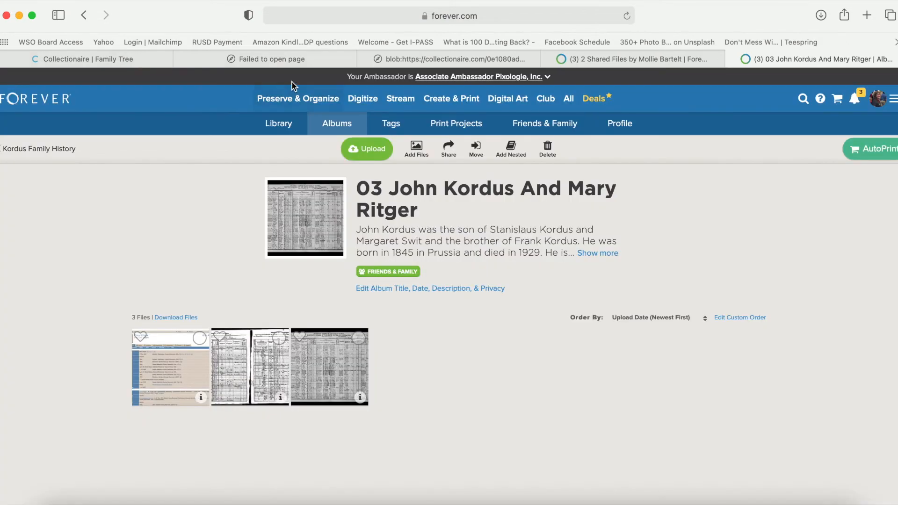
Switch to Collectionaire, load the grandfather's branch of the enlarged family tree, and view the grandmother's collection from its beginning.
left_click(103, 60)
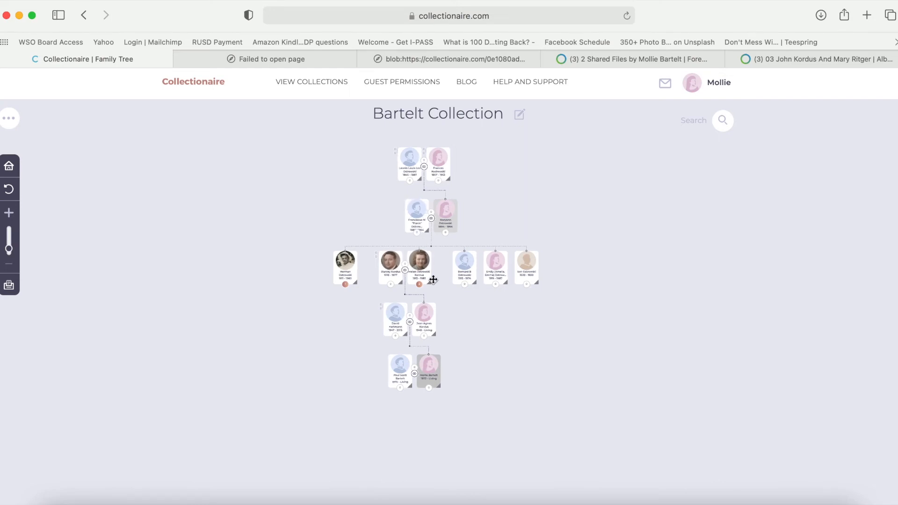
key("super+equal")
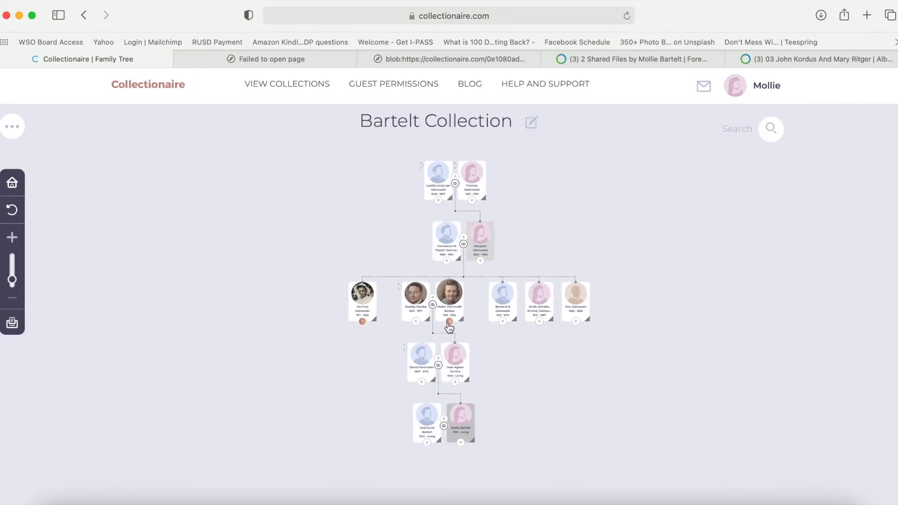
left_click(12, 240)
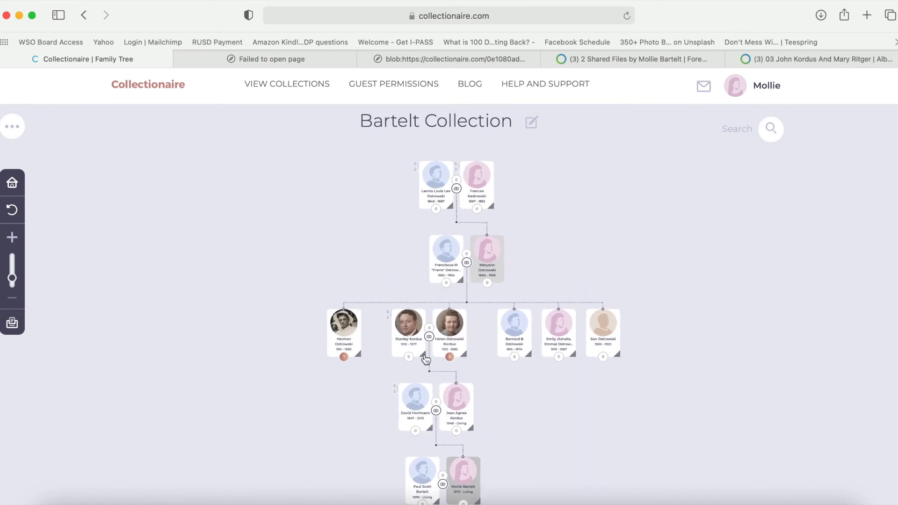
left_click(425, 357)
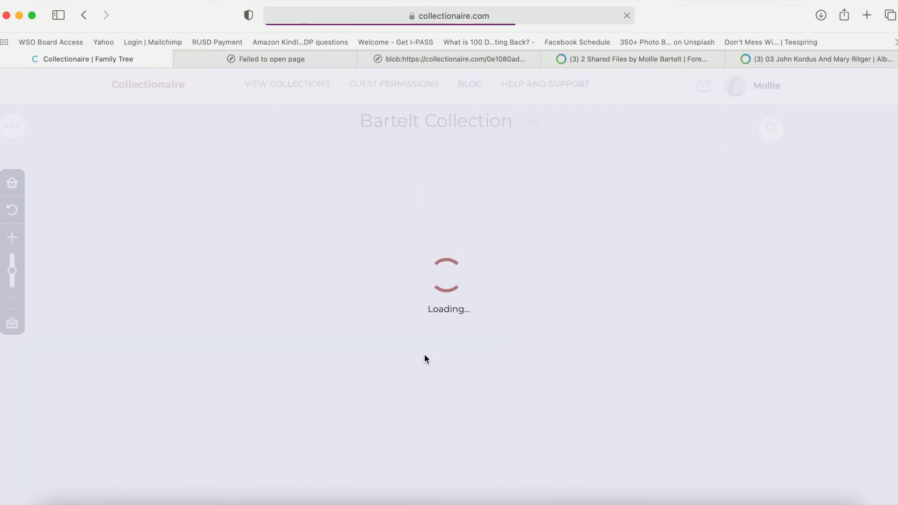
left_click_drag(399, 243, 395, 317)
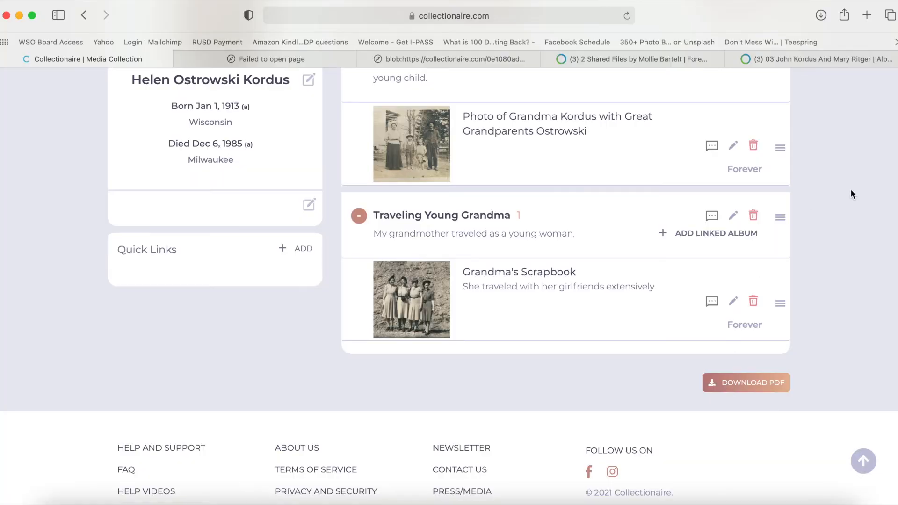
scroll(850, 194, "up", 5)
Open the Collectionaire account page and review its subscription information and its permissions and preferences options.
left_click(778, 81)
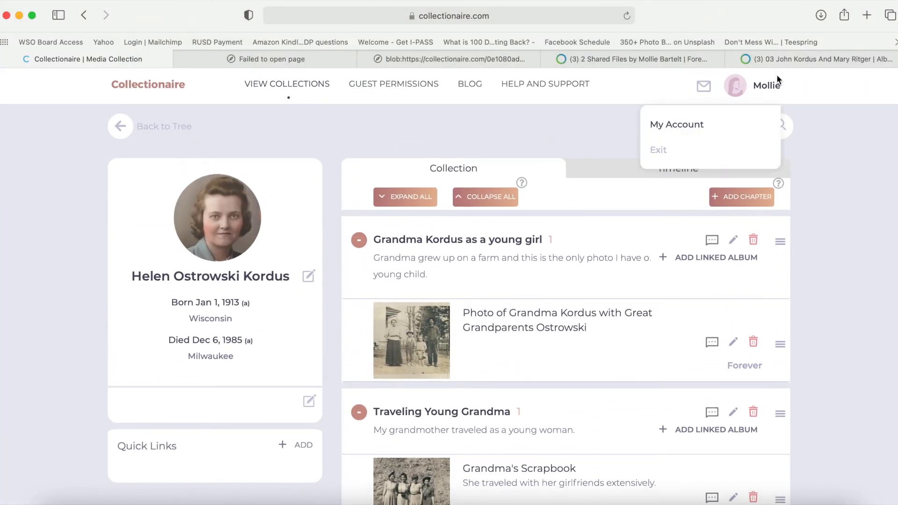
left_click(686, 125)
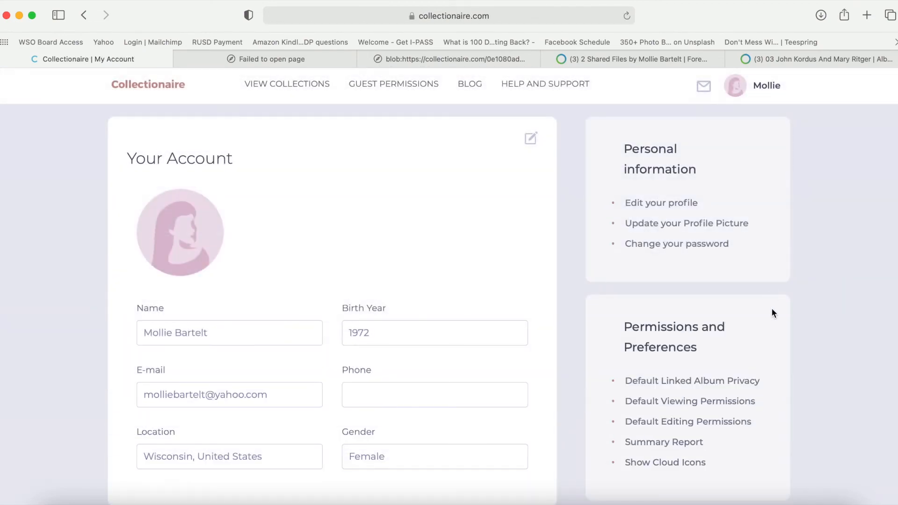
scroll(771, 310, "down", 5)
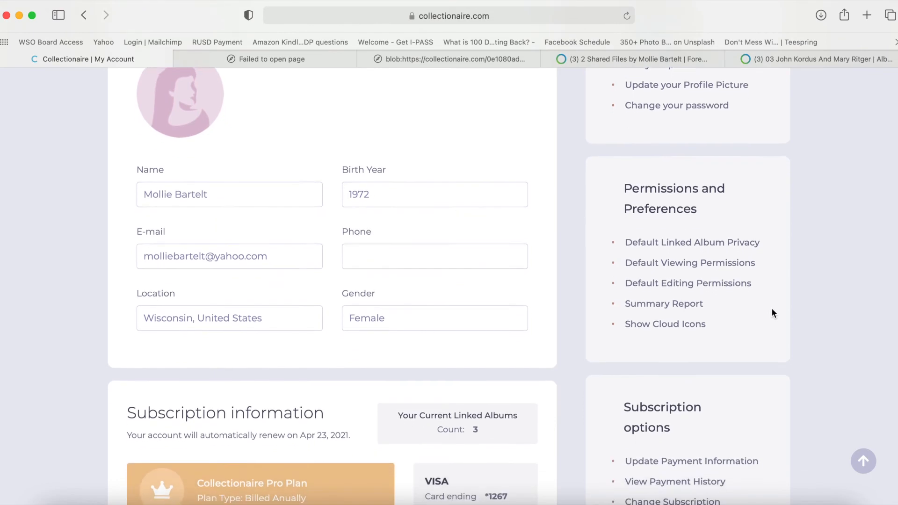
scroll(772, 310, "down", 3)
scroll(772, 310, "up", 2)
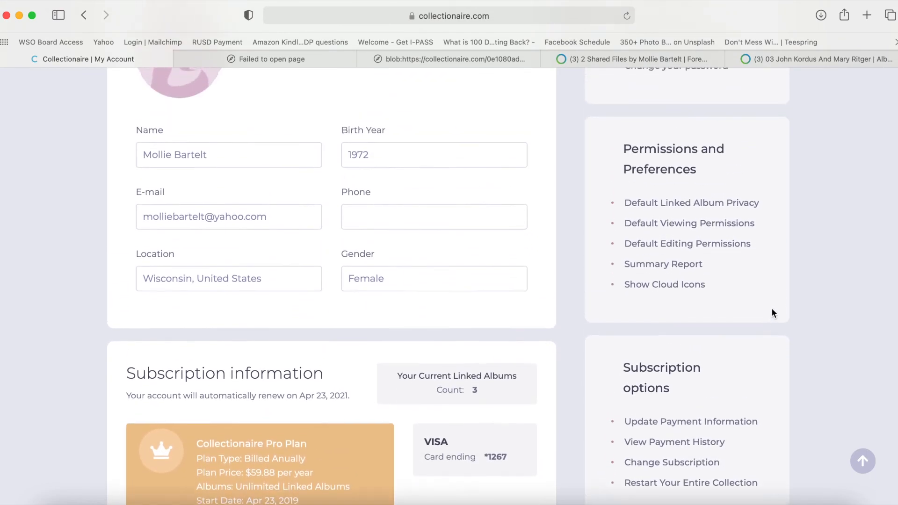
scroll(771, 310, "up", 6)
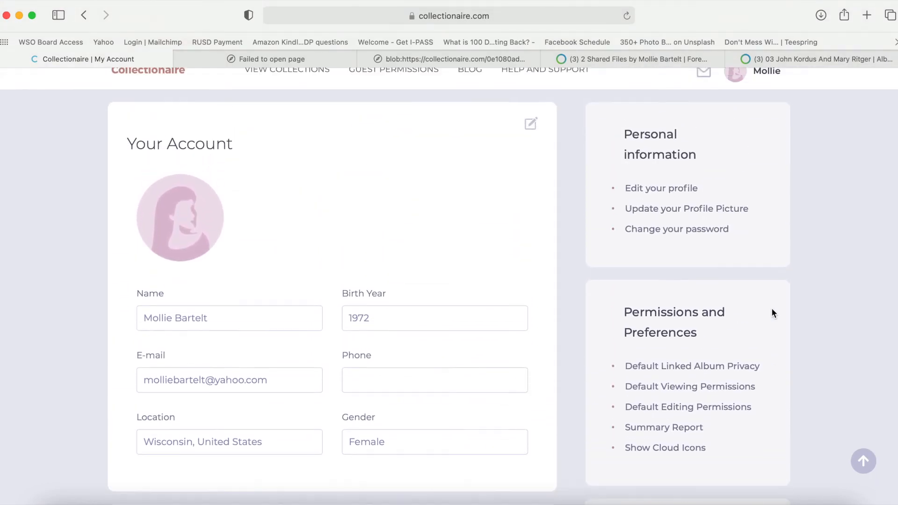
scroll(771, 313, "up", 1)
Download the account's summary report and open the downloaded file "Media collection summary report-2.xlsx".
left_click(671, 447)
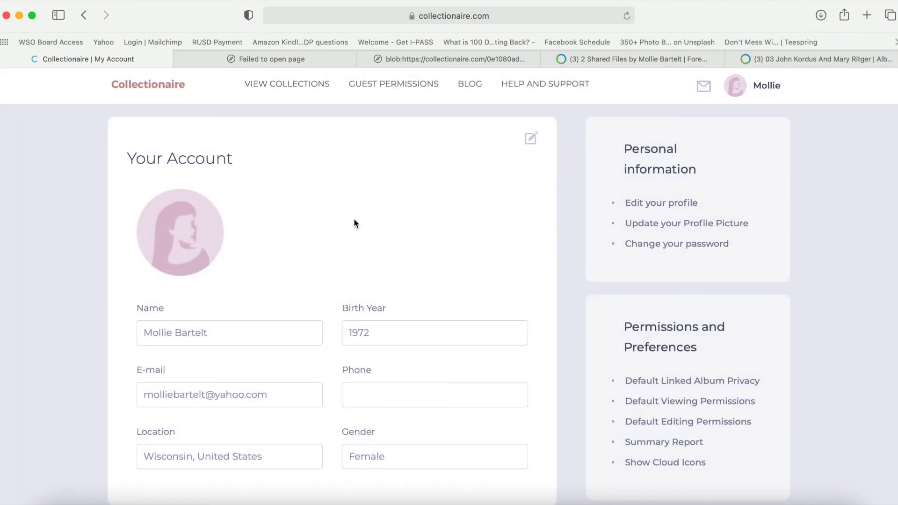
left_click(821, 15)
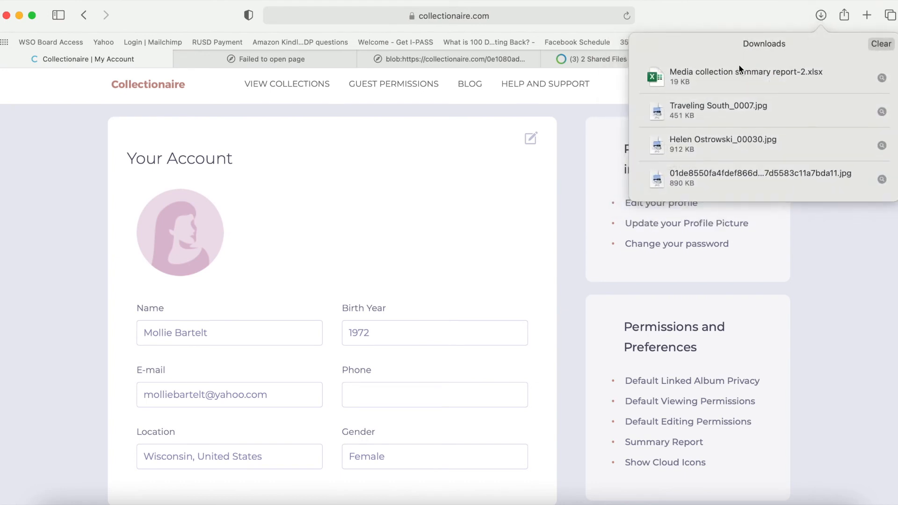
left_click(738, 71)
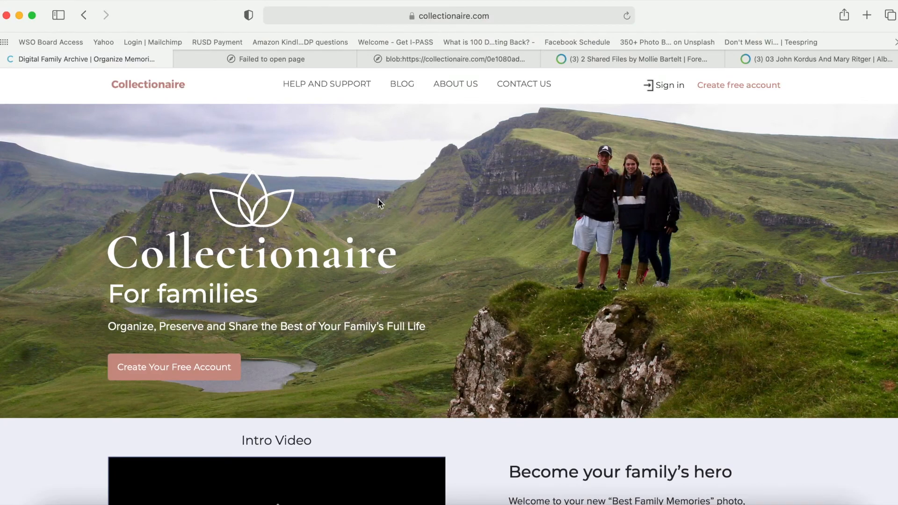
Look through the Collectionaire home page down to the comparison of the Free, Basic and Pro pricing plans.
scroll(437, 240, "down", 12)
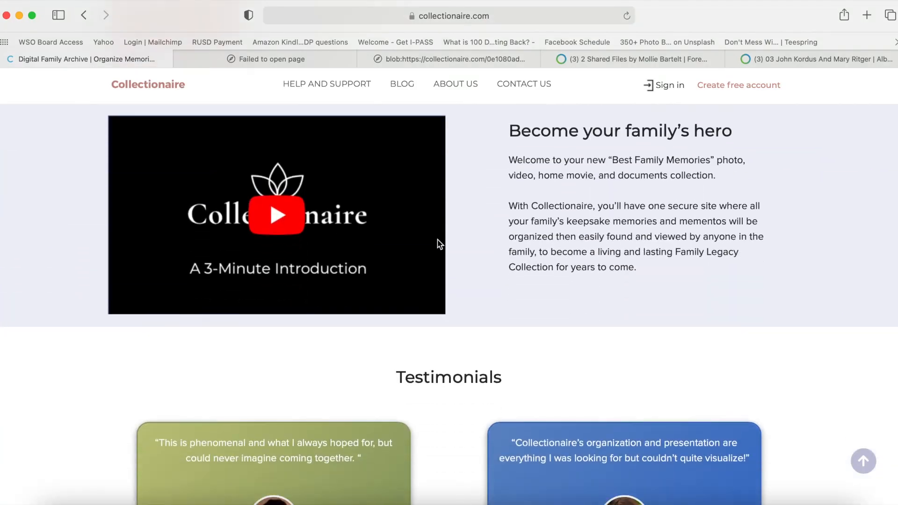
scroll(438, 241, "down", 20)
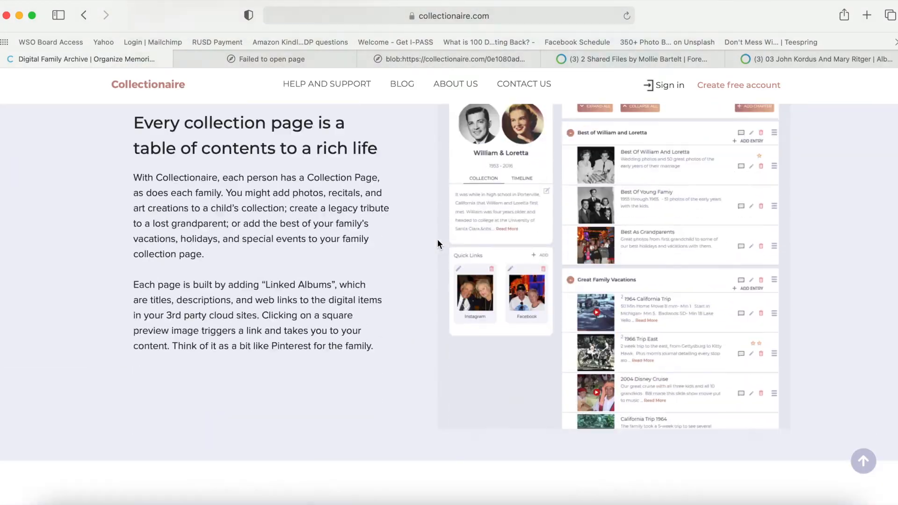
scroll(437, 244, "down", 20)
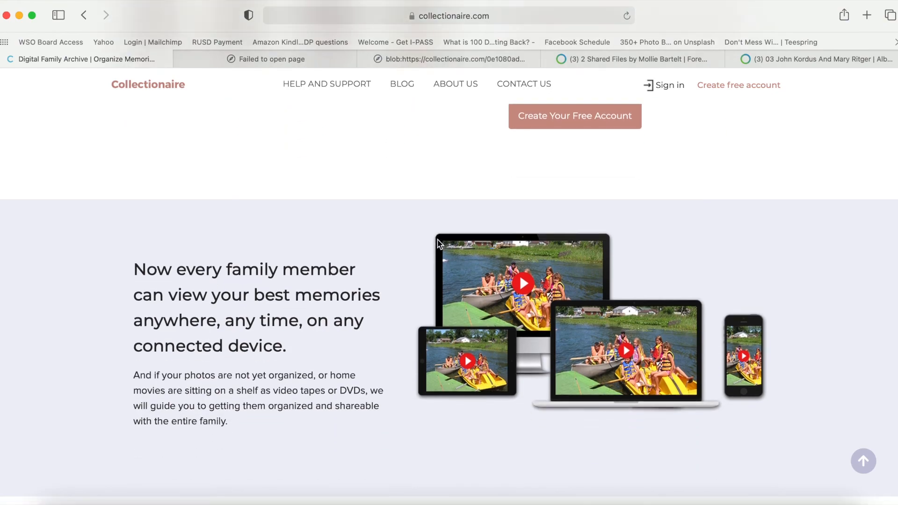
scroll(438, 243, "down", 20)
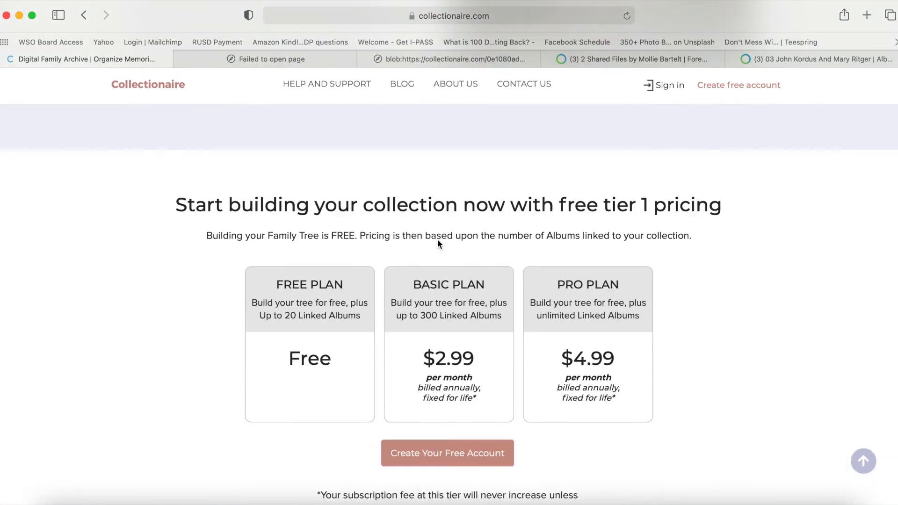
scroll(437, 240, "down", 1)
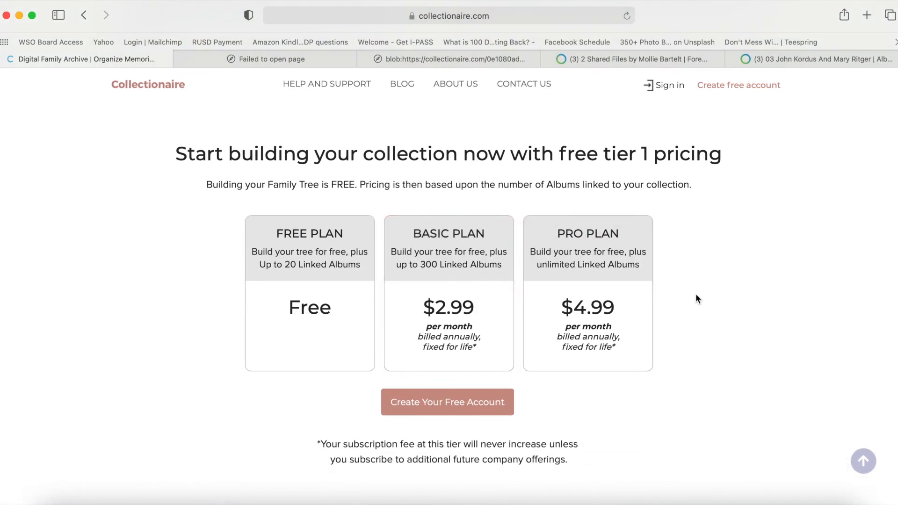